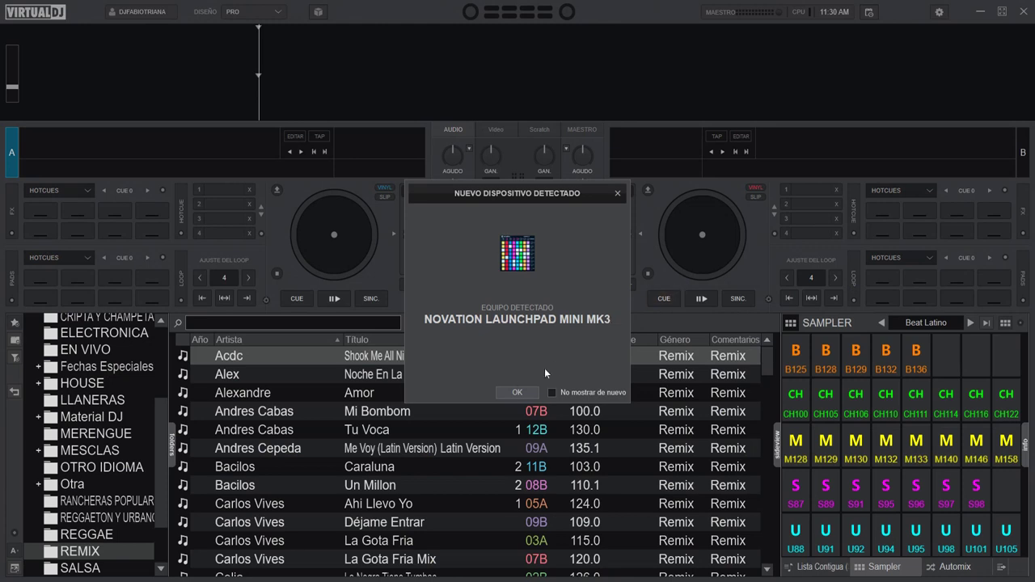
Dismiss the new-device notice and browse the downloadable audio effects in the extensions settings.
click(528, 392)
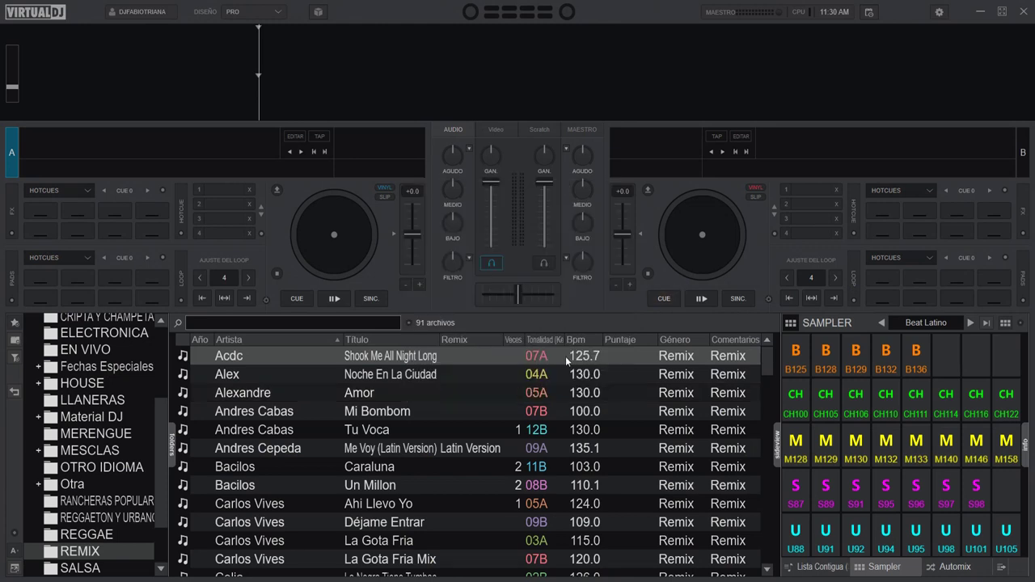
click(939, 12)
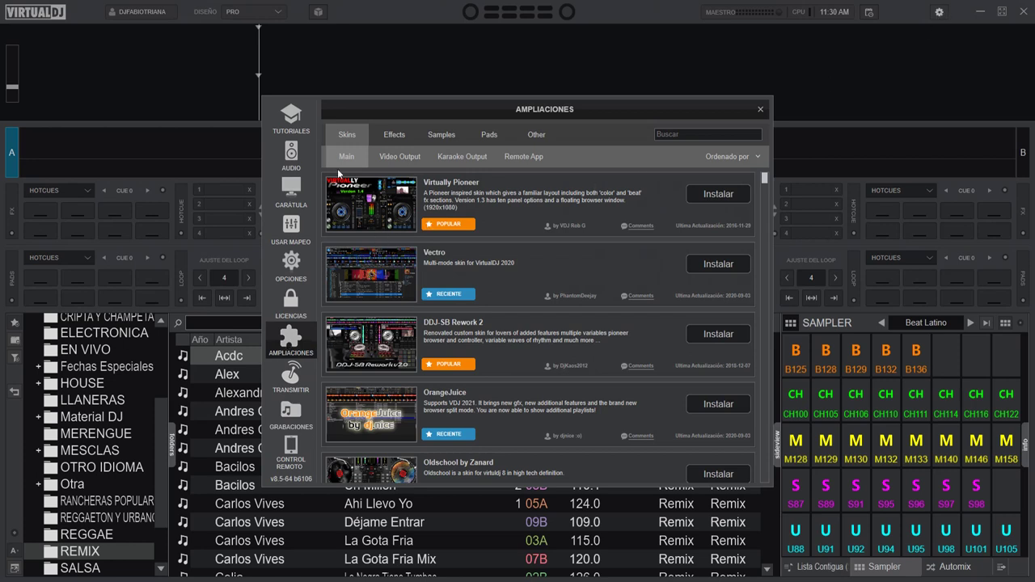
click(396, 137)
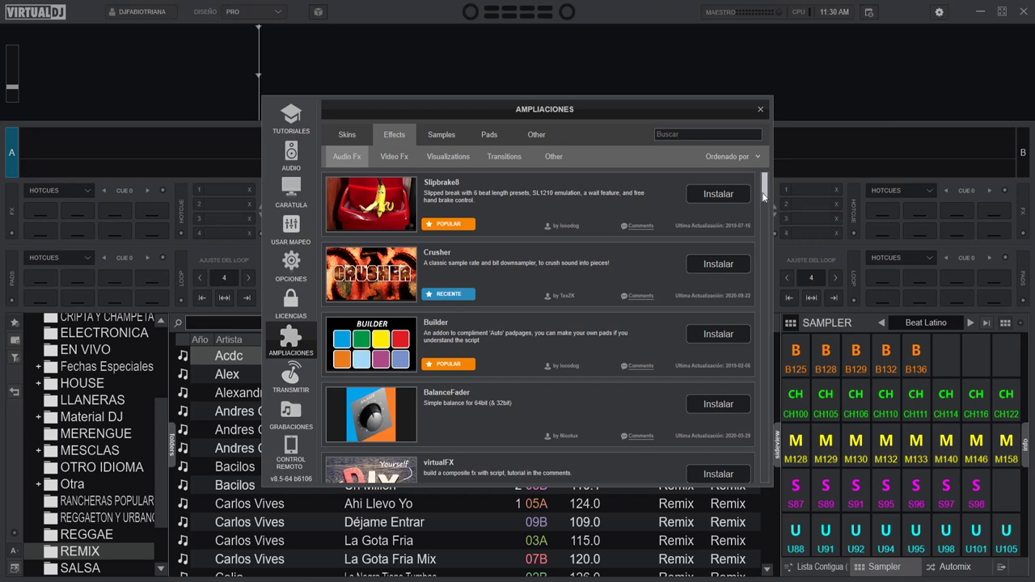
drag(766, 192, 759, 284)
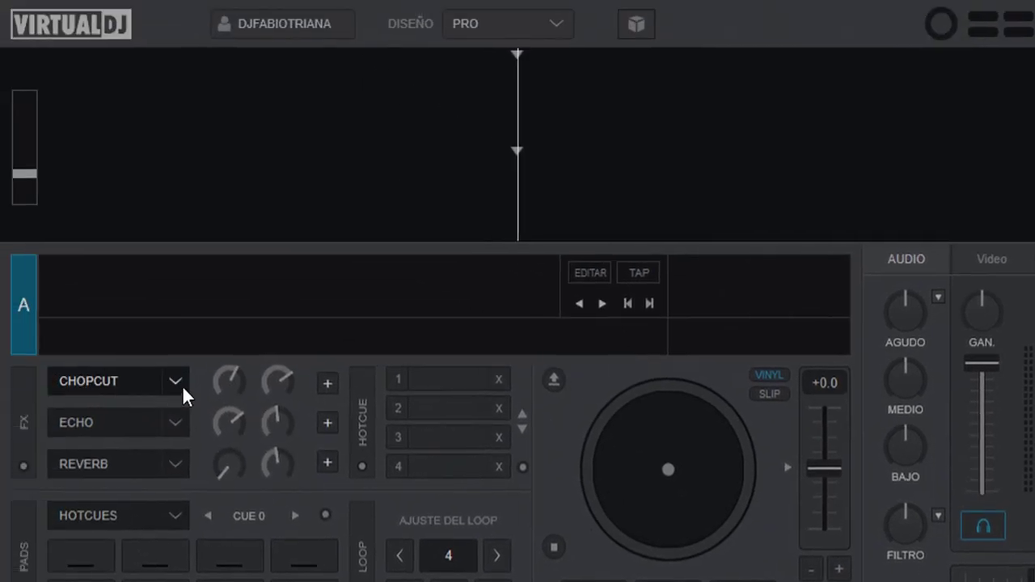
Check deck A's effect list, then open the ChopCut parameter window and place it beside the first deck's effect slots.
click(176, 380)
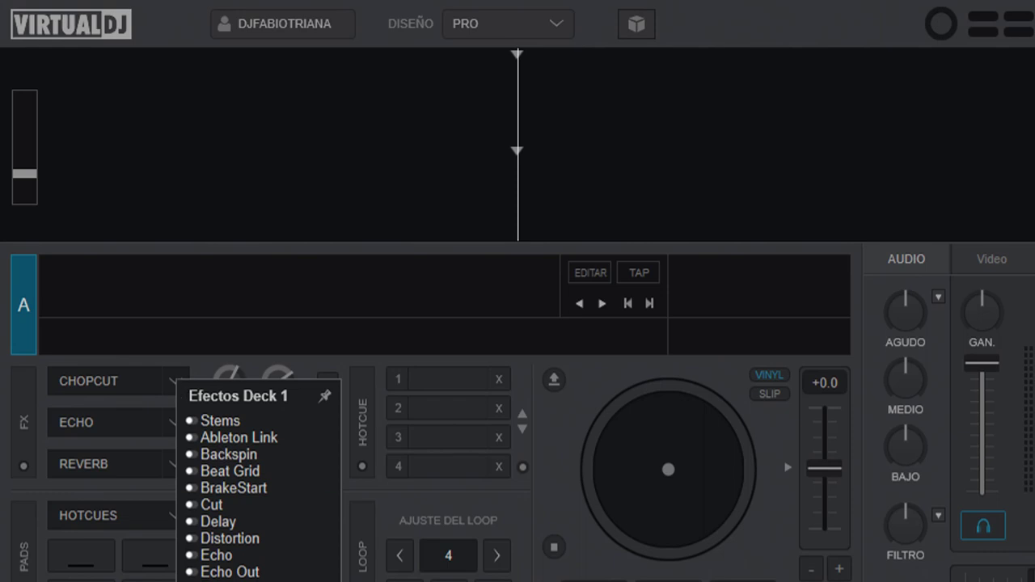
key(Escape)
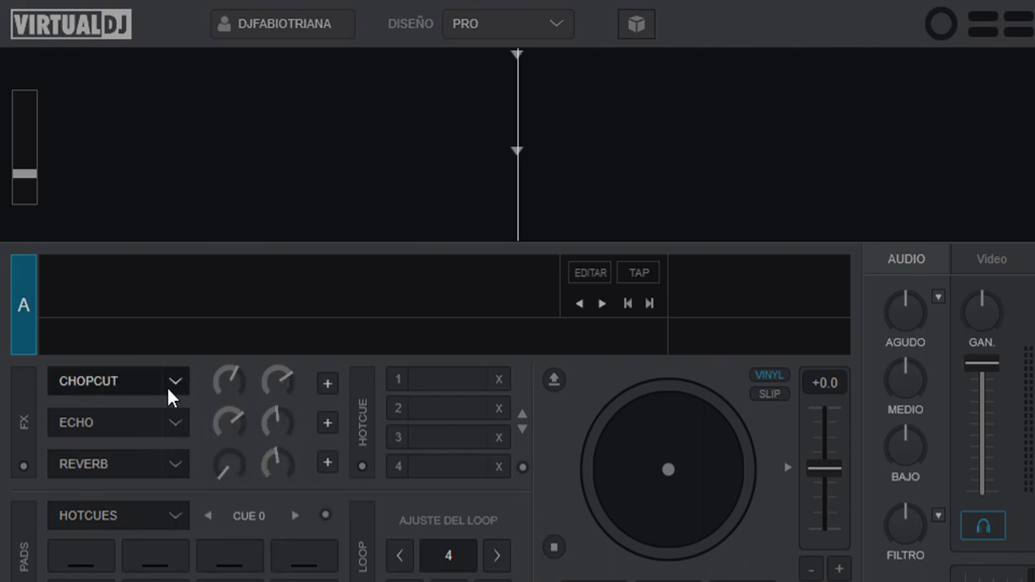
click(328, 383)
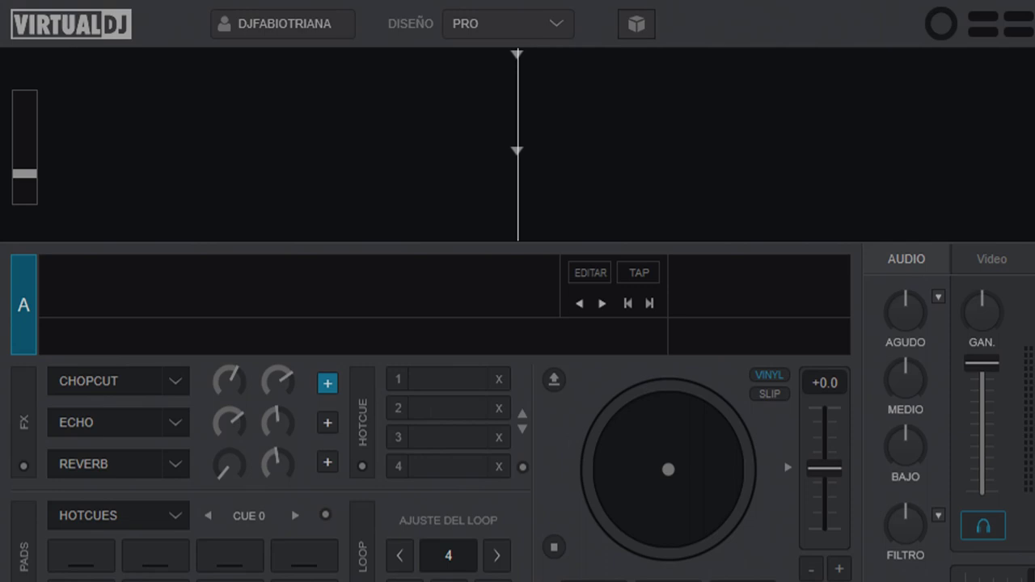
drag(752, 548, 465, 376)
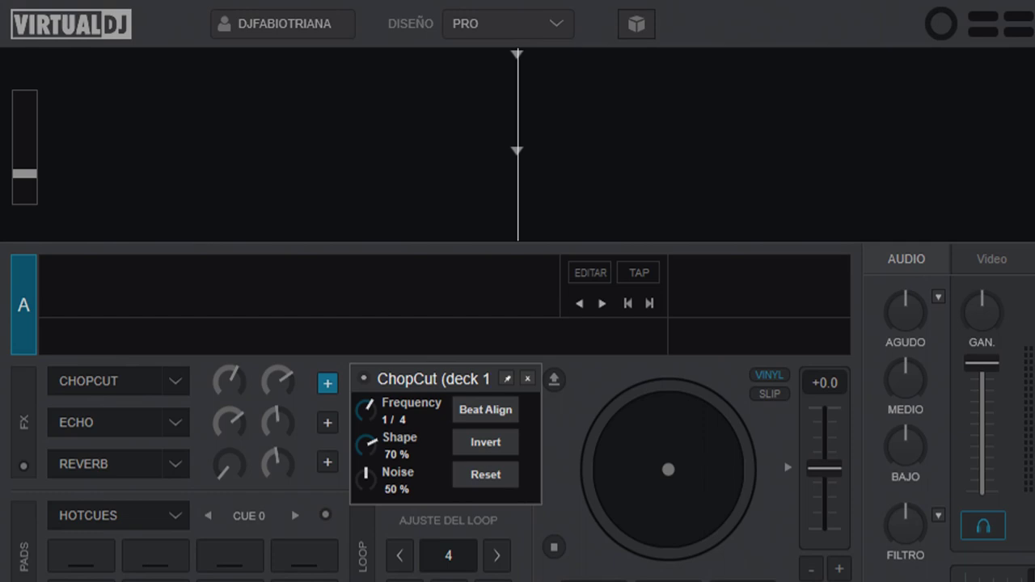
Load "No Me Enseñaste" by Thalia onto deck A and lower that deck's volume fader slightly.
drag(639, 581, 668, 495)
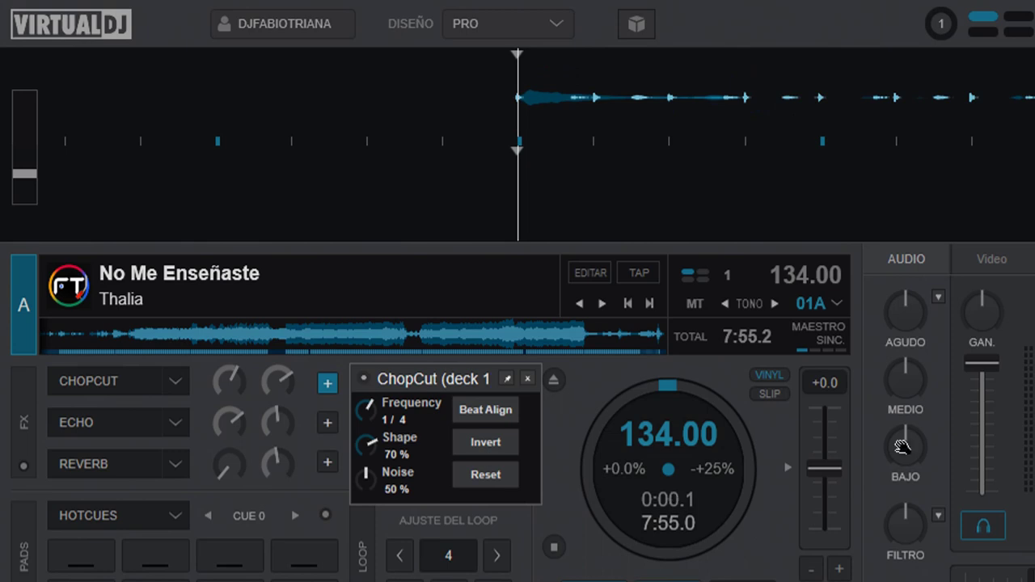
drag(993, 357, 993, 396)
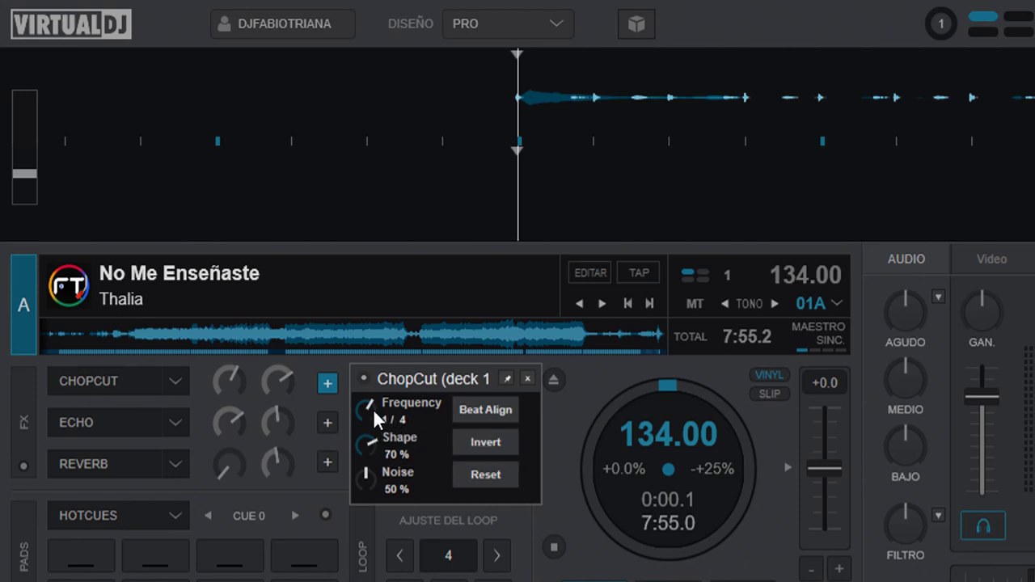
Try ChopCut's Frequency control at different values, including 1, and restore it to its default of 1/4.
drag(373, 409, 381, 365)
drag(365, 418, 364, 460)
drag(363, 460, 367, 489)
drag(359, 409, 363, 443)
drag(366, 412, 369, 454)
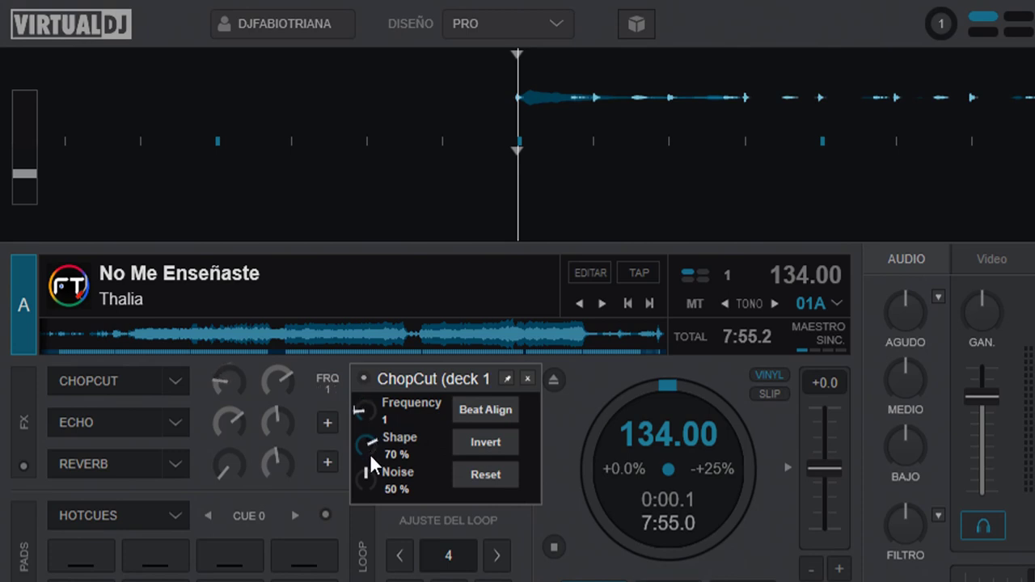
double_click(360, 416)
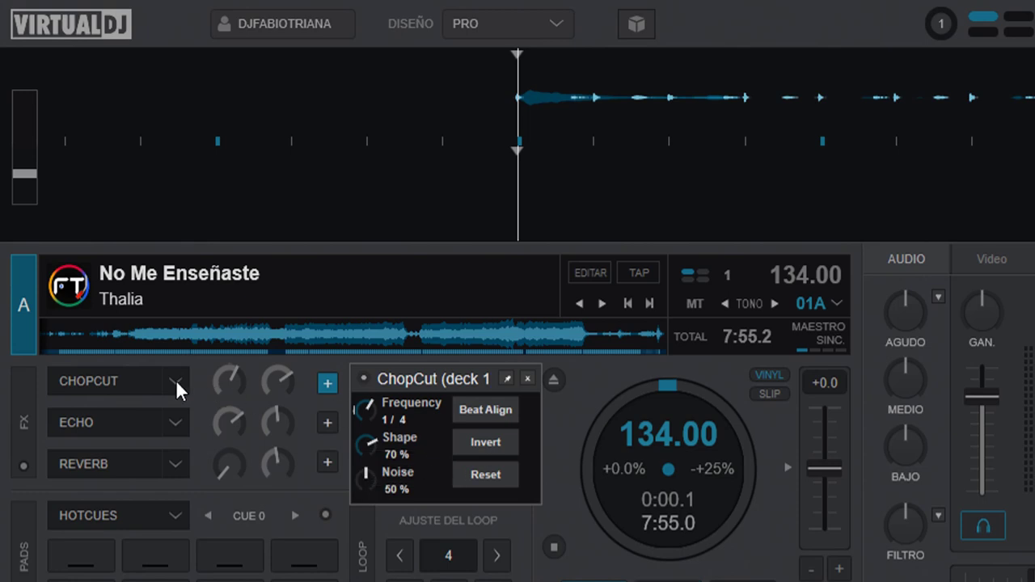
Try switching ChopCut on and off with Noise lowered to about 18 %, and restore Noise to 50 %.
click(121, 380)
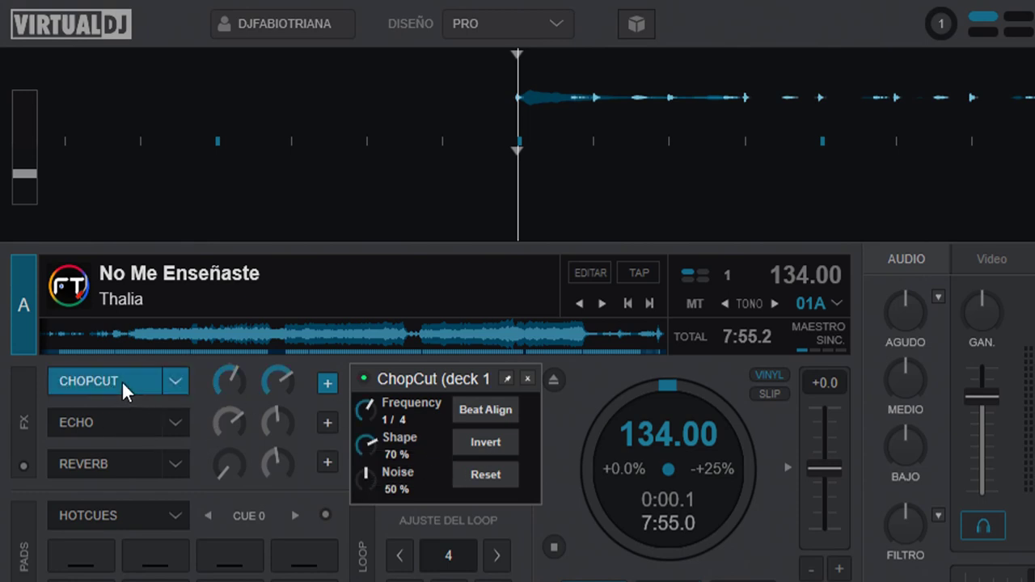
click(121, 380)
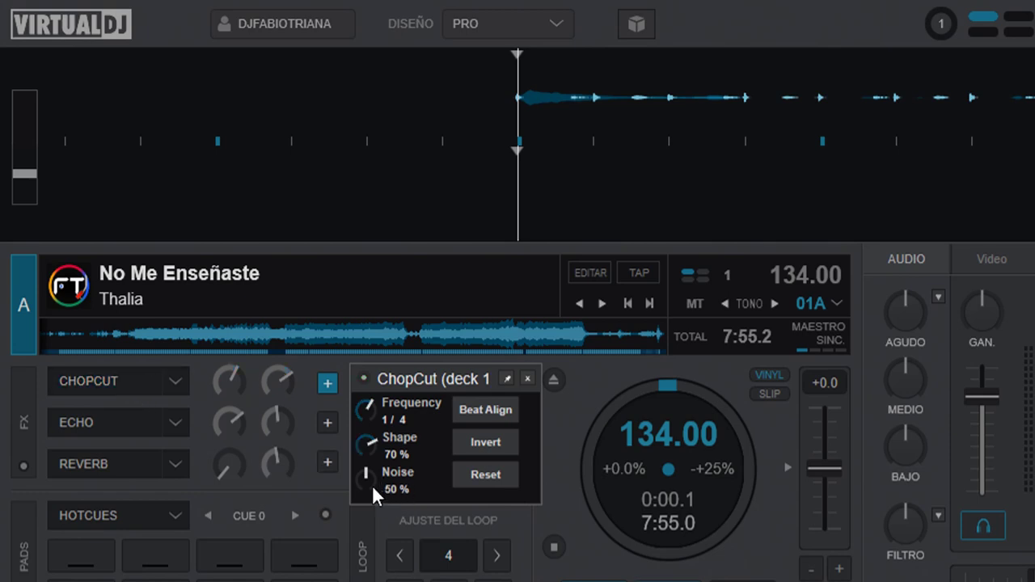
drag(367, 477, 388, 445)
click(131, 379)
click(131, 379)
drag(367, 481, 359, 555)
click(140, 385)
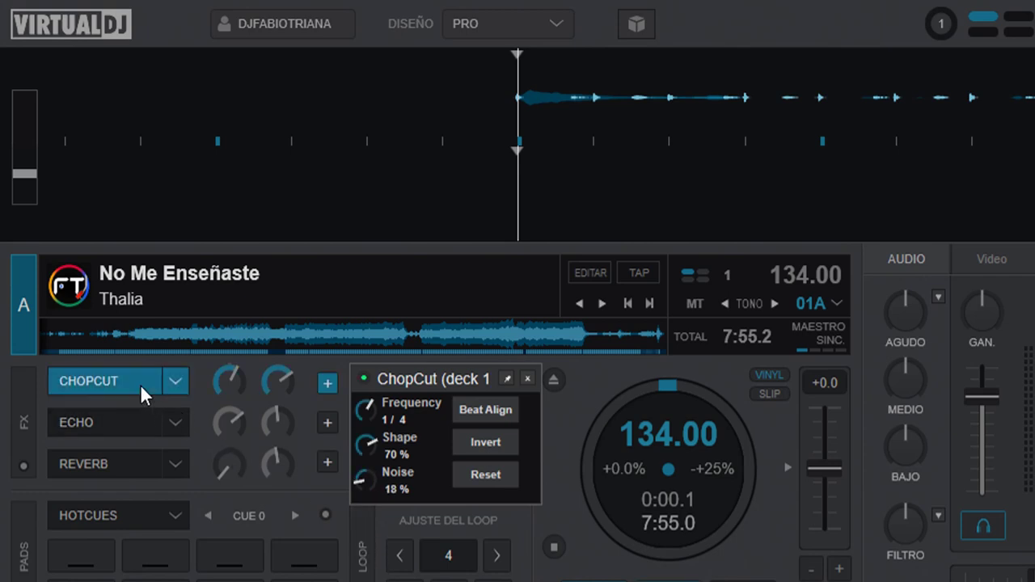
mouse_move(360, 481)
mouse_down()
mouse_move(361, 523)
mouse_move(371, 409)
mouse_move(370, 482)
mouse_up()
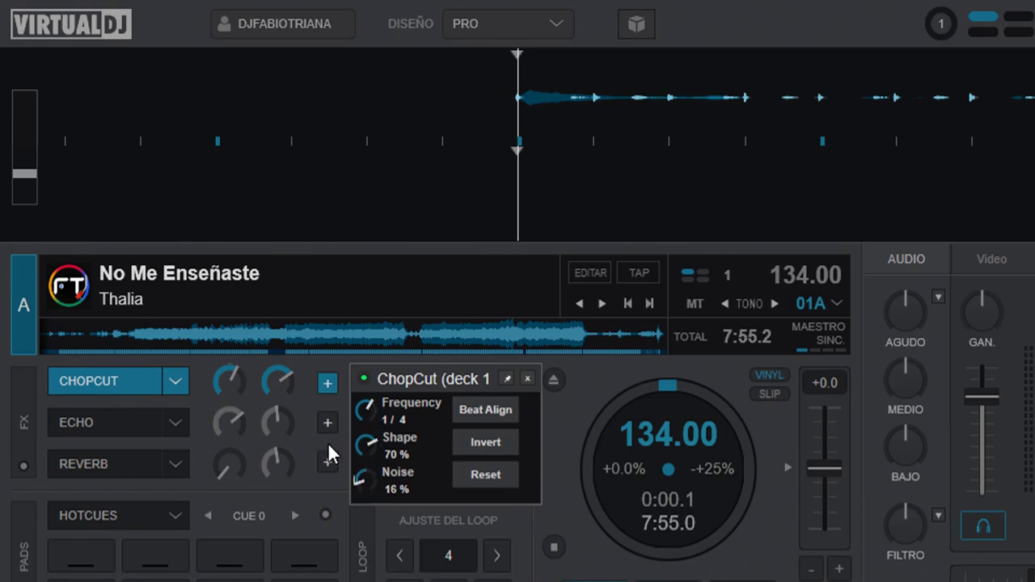
double_click(367, 478)
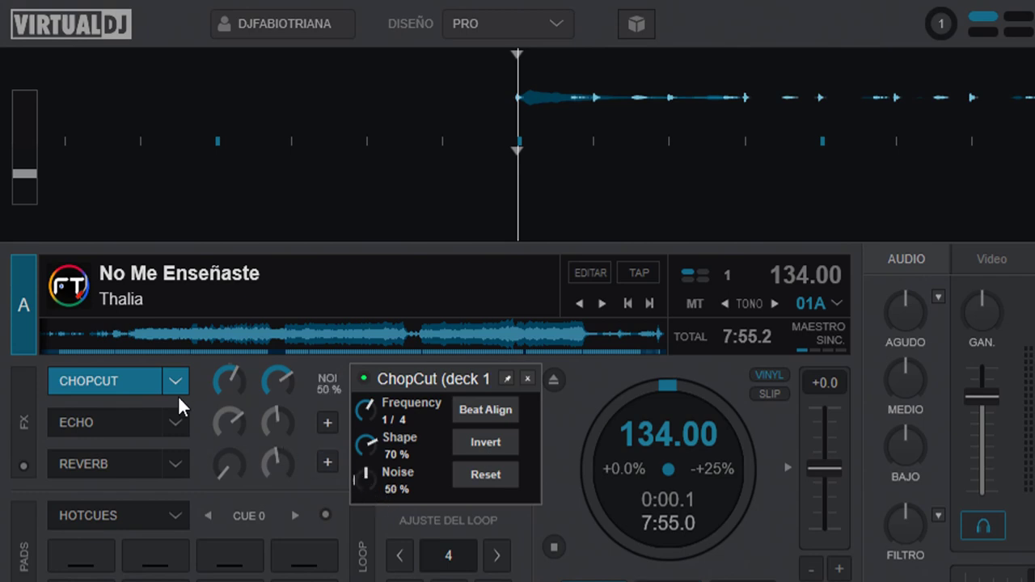
click(133, 382)
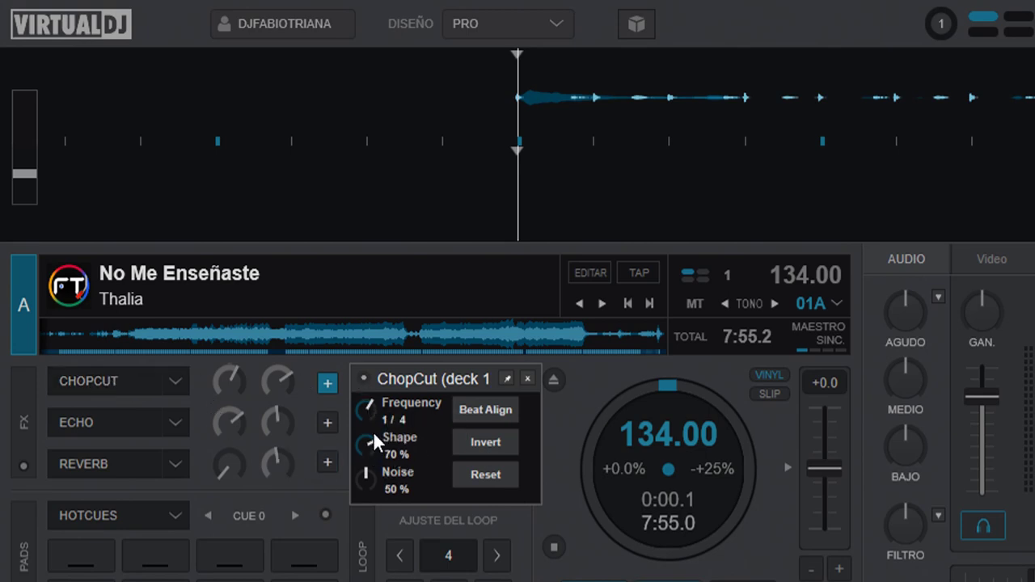
Try ChopCut's Invert and Reset options while the effect is off.
click(455, 452)
click(489, 443)
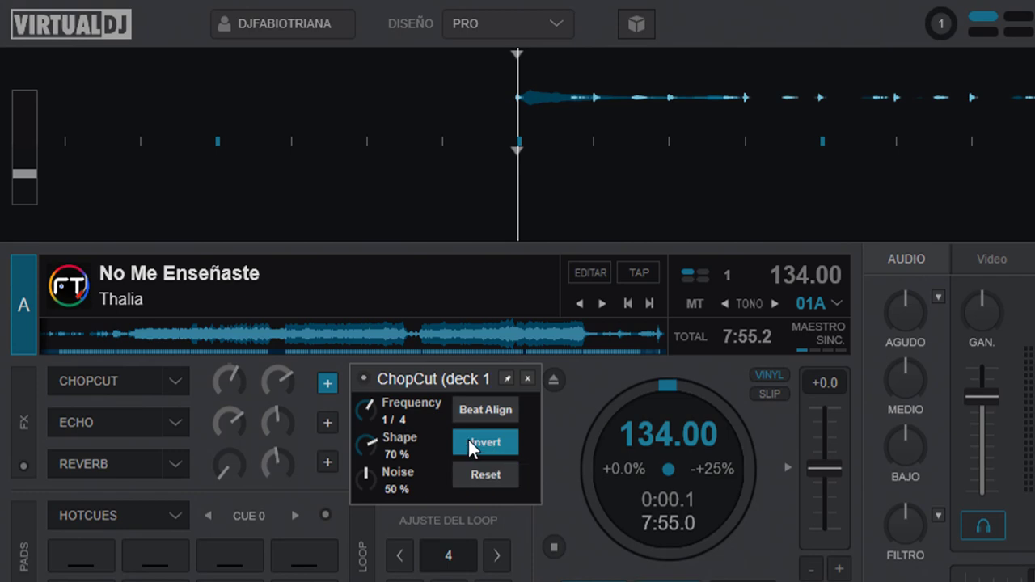
click(488, 450)
click(489, 471)
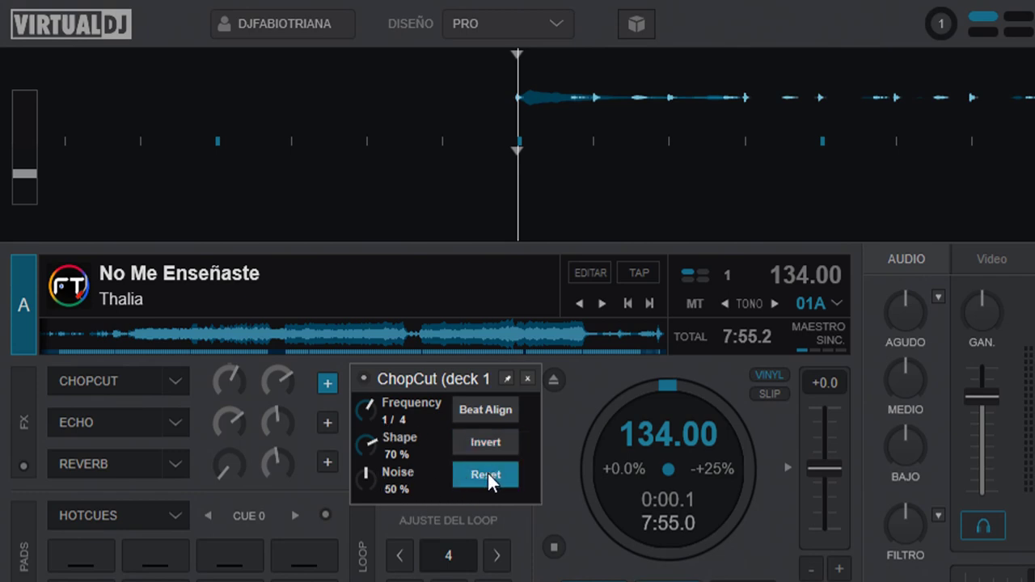
click(469, 447)
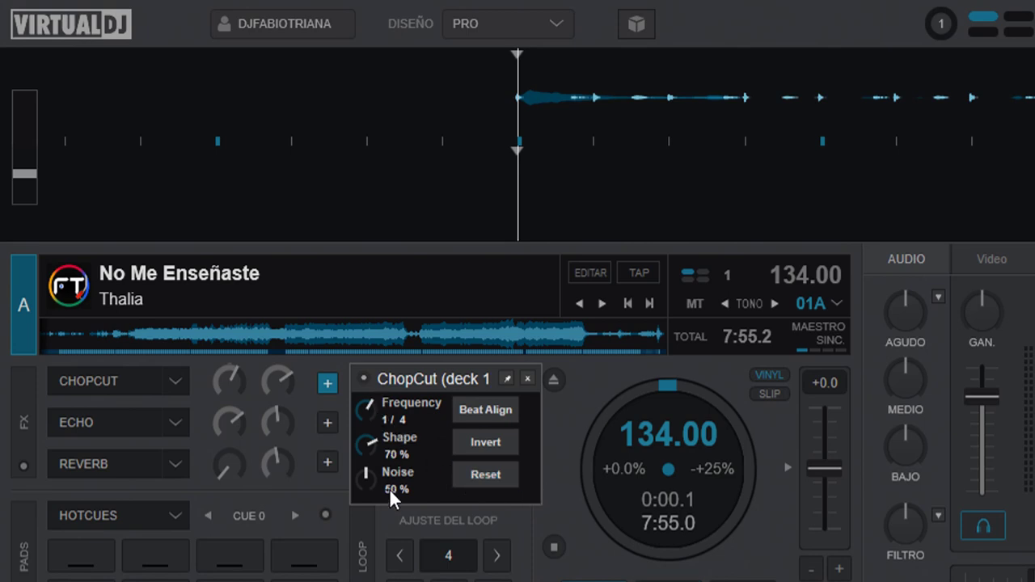
Turn on ChopCut on the playing track with Frequency at 1/2 and try the Invert option.
mouse_move(389, 490)
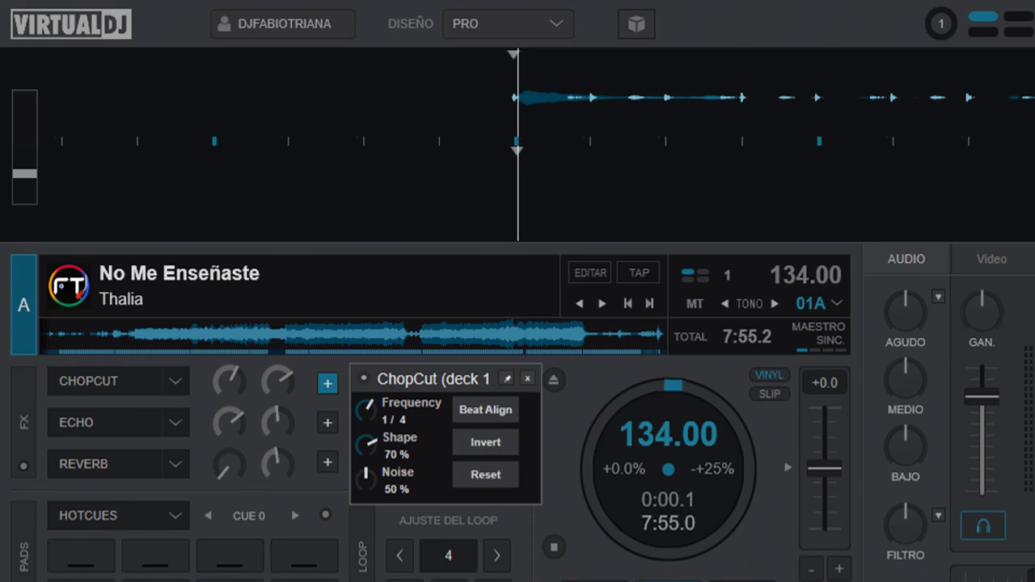
click(108, 376)
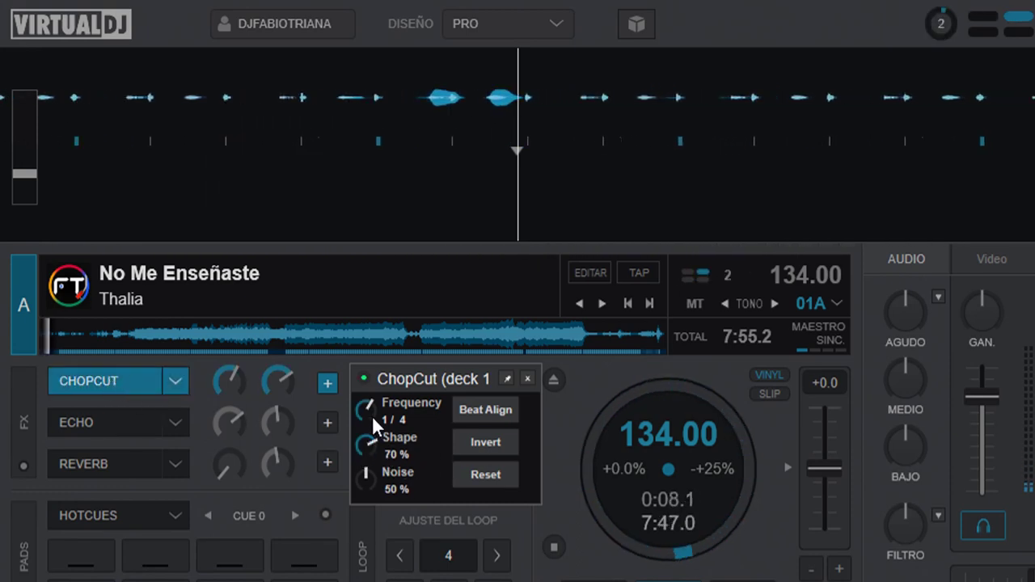
mouse_move(362, 414)
drag(361, 421, 362, 426)
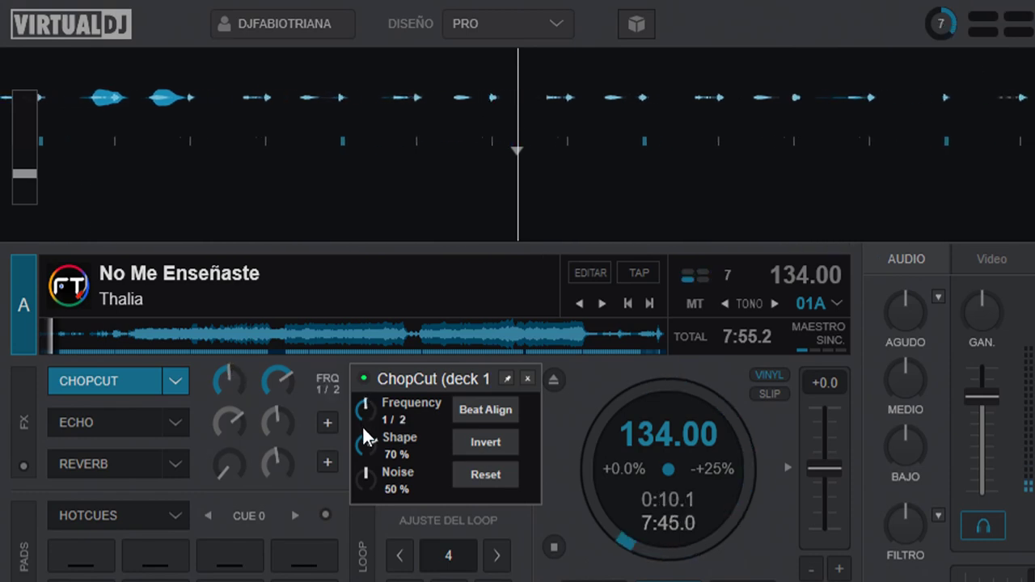
click(465, 437)
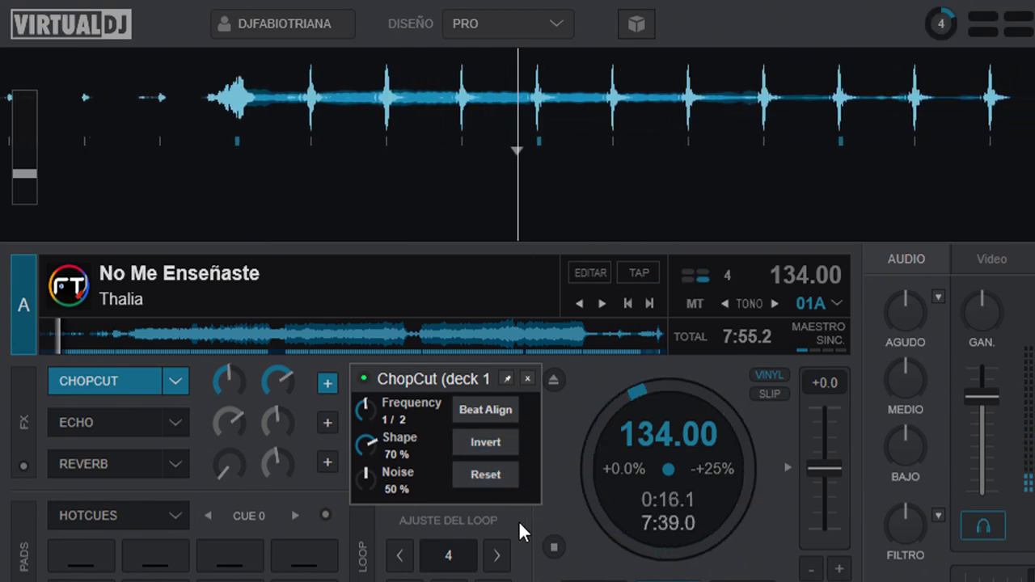
click(485, 441)
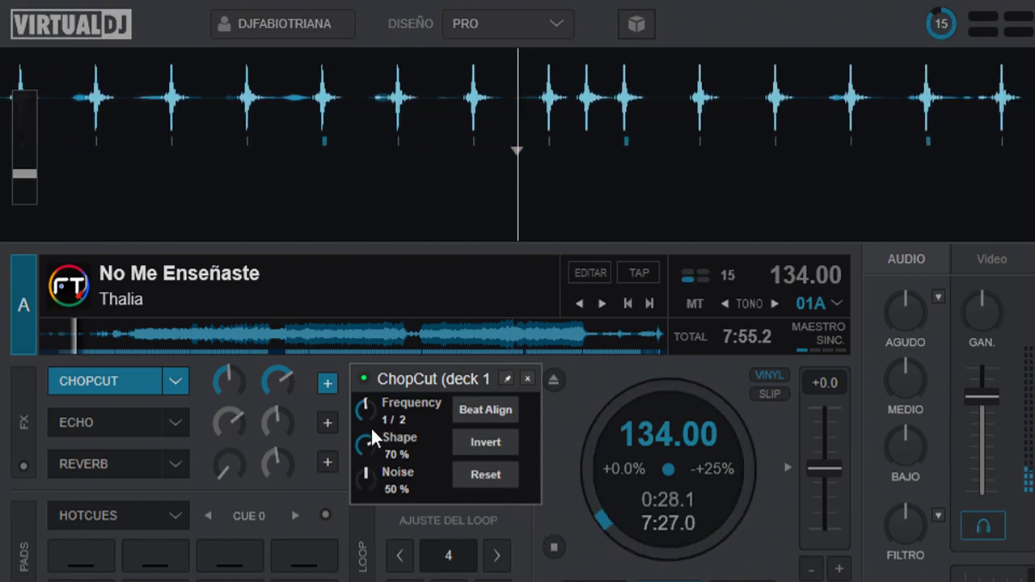
Lower ChopCut's Shape to 54 % and switch the effect off.
drag(370, 445, 376, 464)
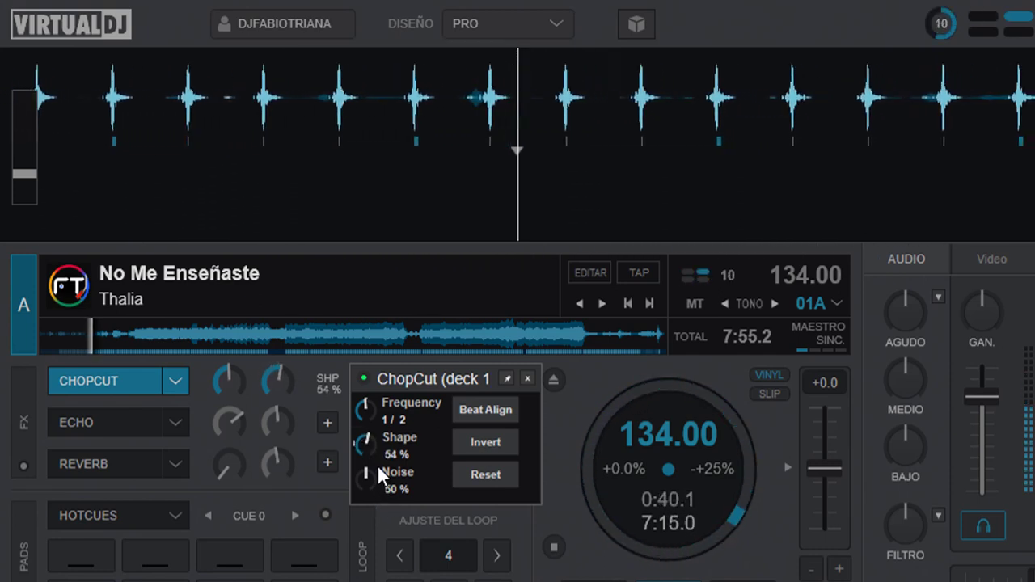
click(328, 382)
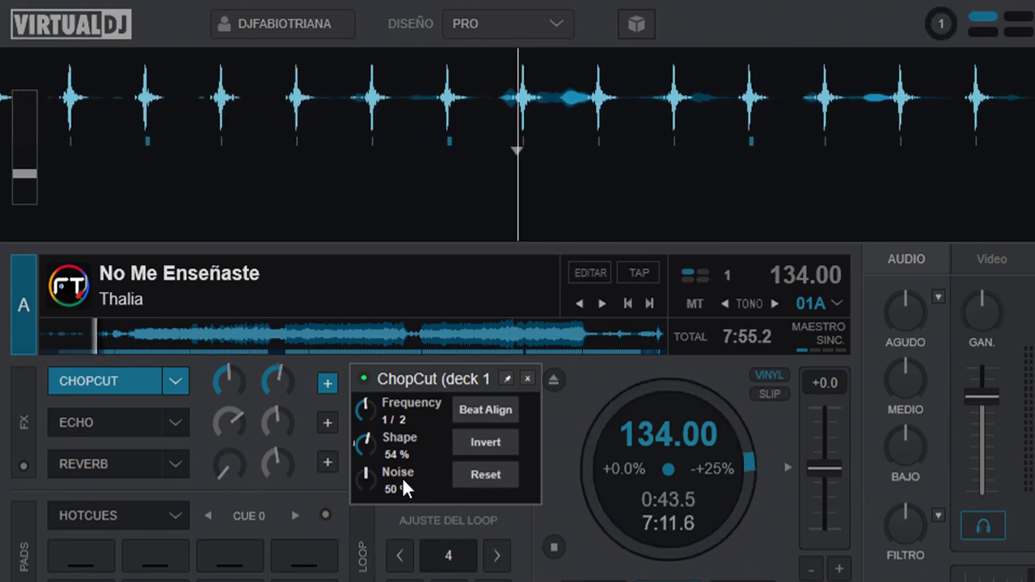
click(127, 377)
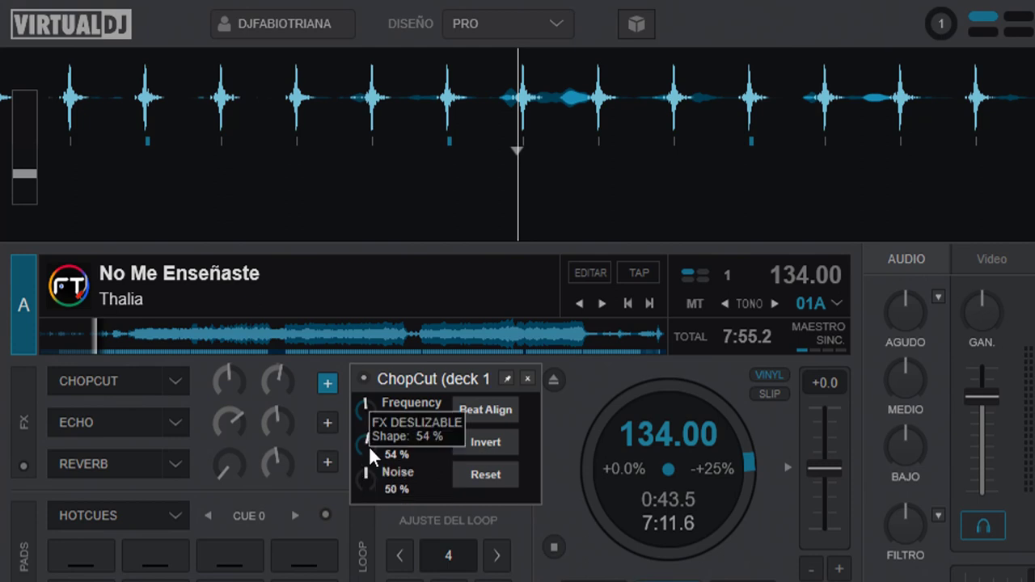
Try raising ChopCut's Shape to 75 %, then lower it fully to 0 %.
mouse_move(368, 445)
mouse_down()
mouse_move(368, 462)
mouse_move(376, 433)
mouse_up()
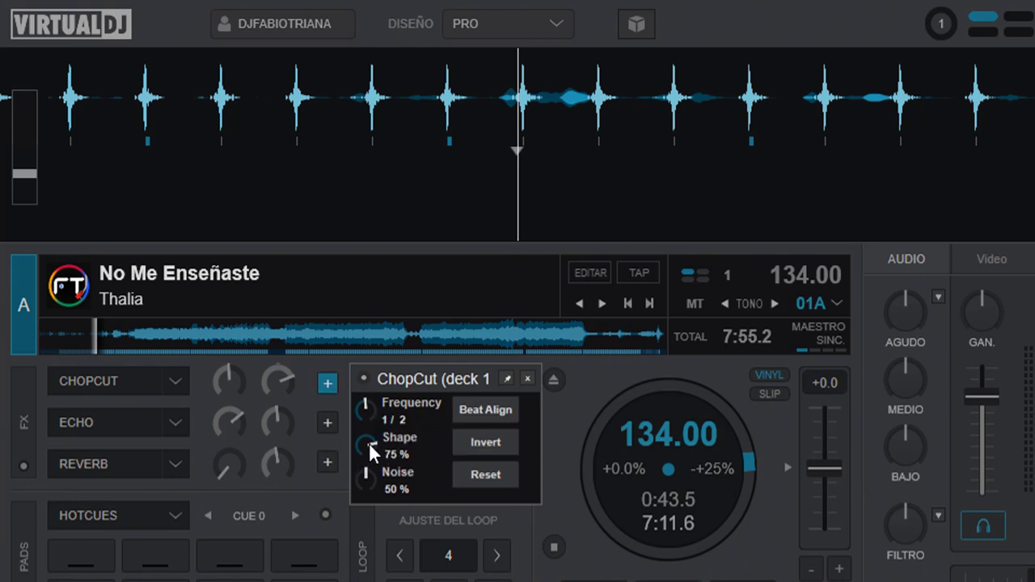
drag(369, 442, 373, 438)
drag(371, 444, 397, 574)
click(328, 422)
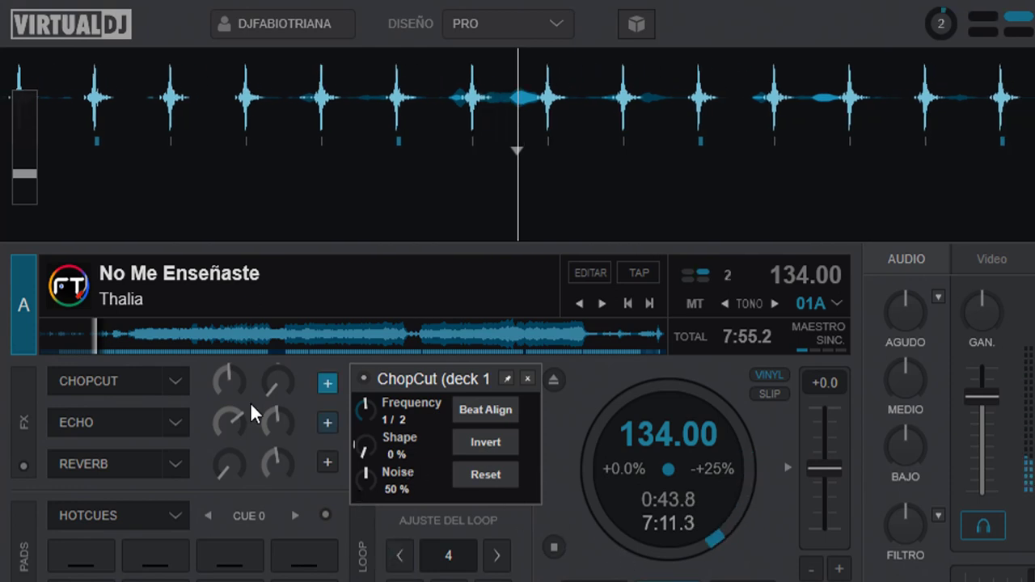
Turn ChopCut on with Frequency at 1 and Shape at 66 %, and shift its window slightly toward the effect slots.
click(137, 374)
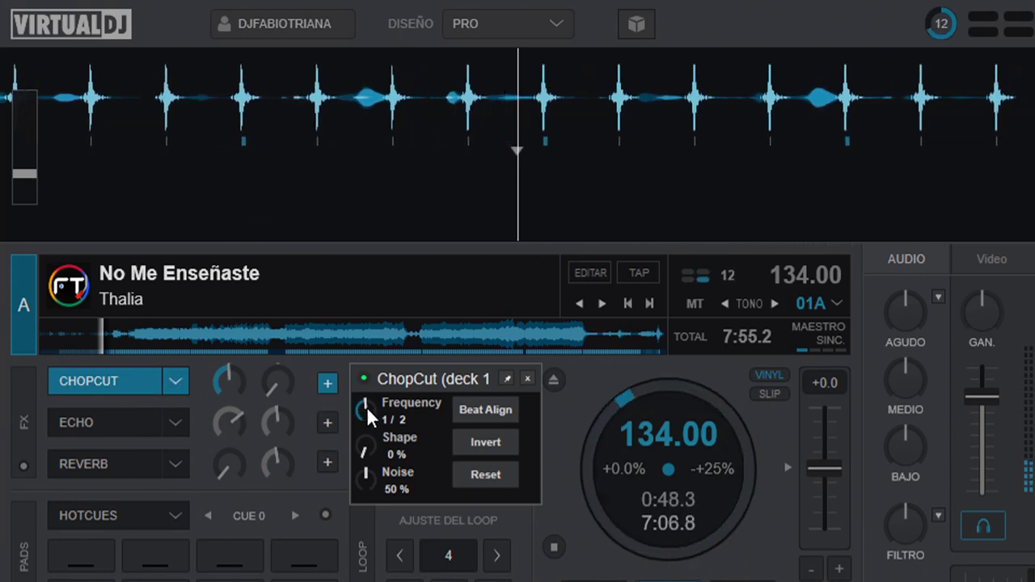
drag(366, 406, 361, 422)
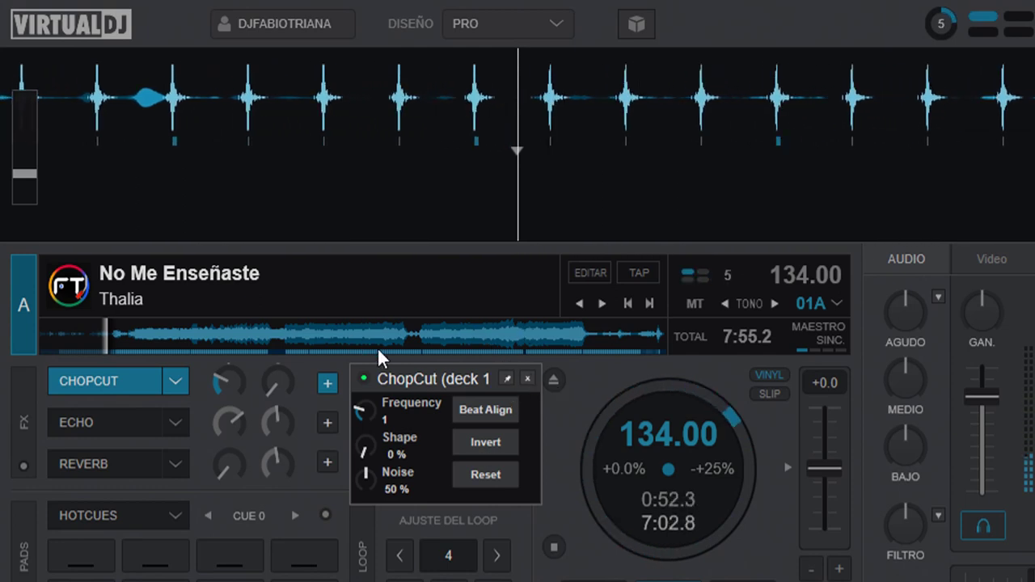
drag(380, 455, 373, 388)
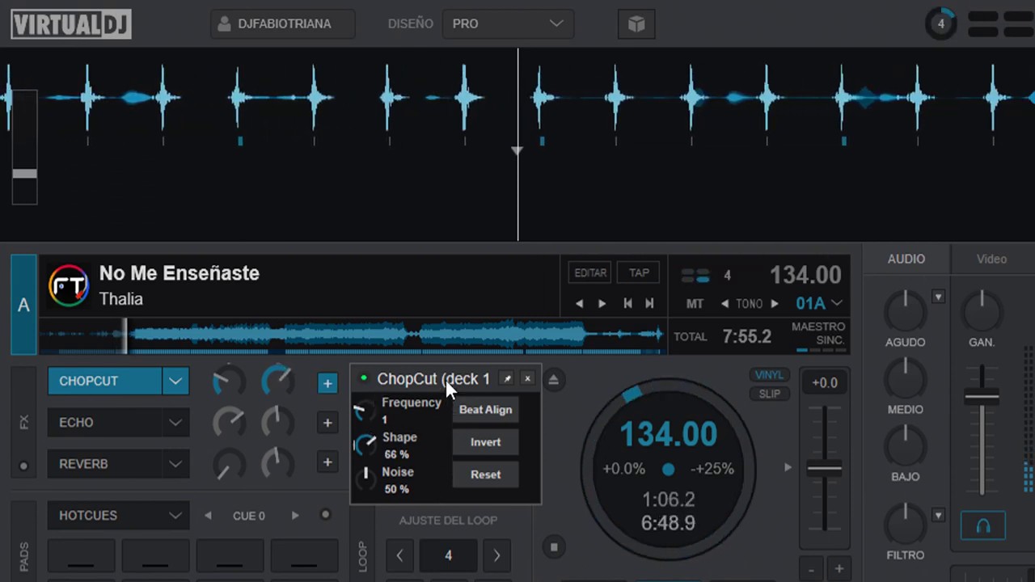
drag(444, 379, 425, 377)
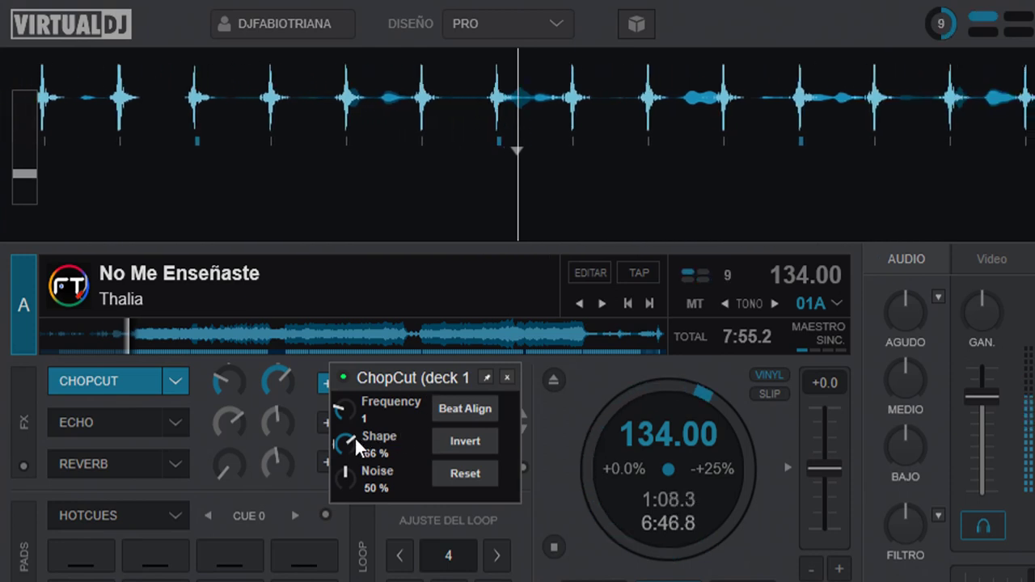
Try ChopCut's Invert option on the playing track, then switch the effect off with the track back at its start.
click(463, 440)
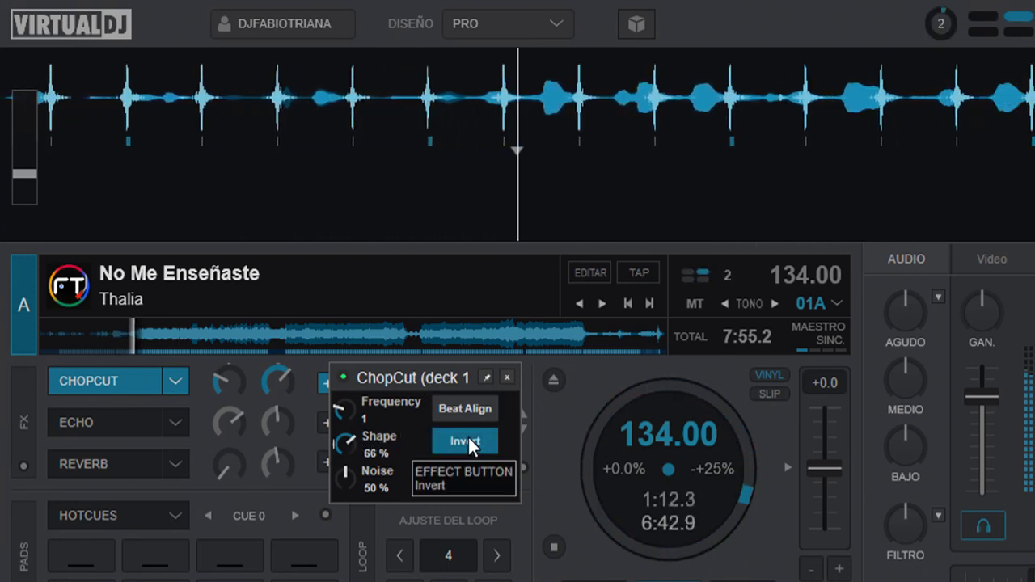
click(465, 441)
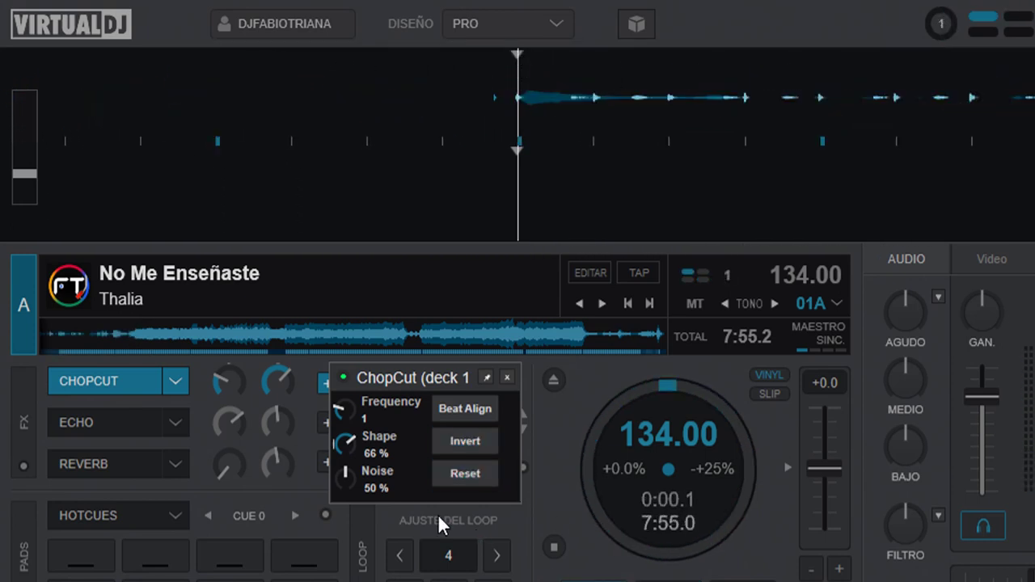
click(96, 378)
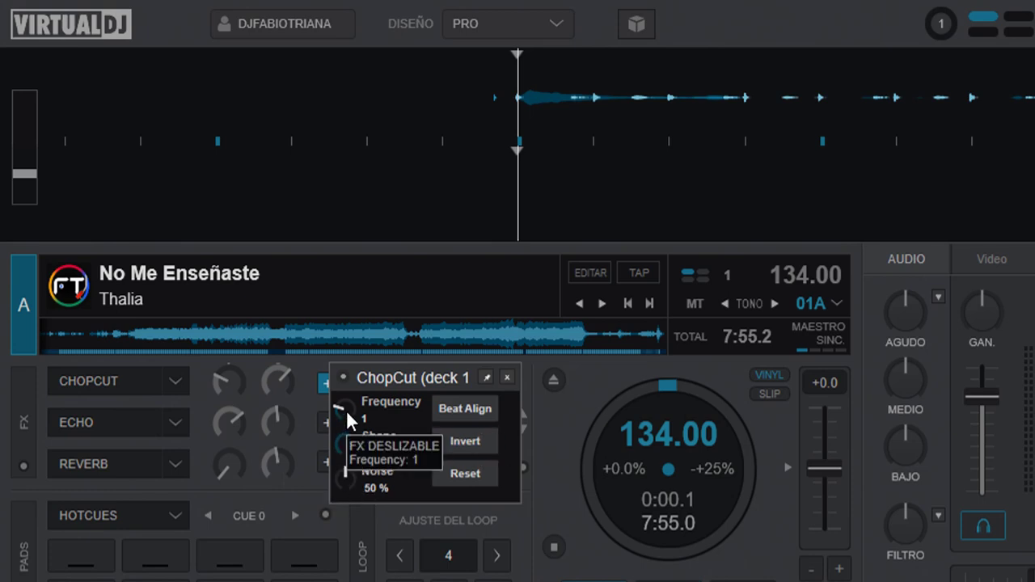
Play the track from near its beginning with ChopCut on at Frequency 1/4 and Shape 32 %, and try Beat Align.
drag(340, 407, 362, 494)
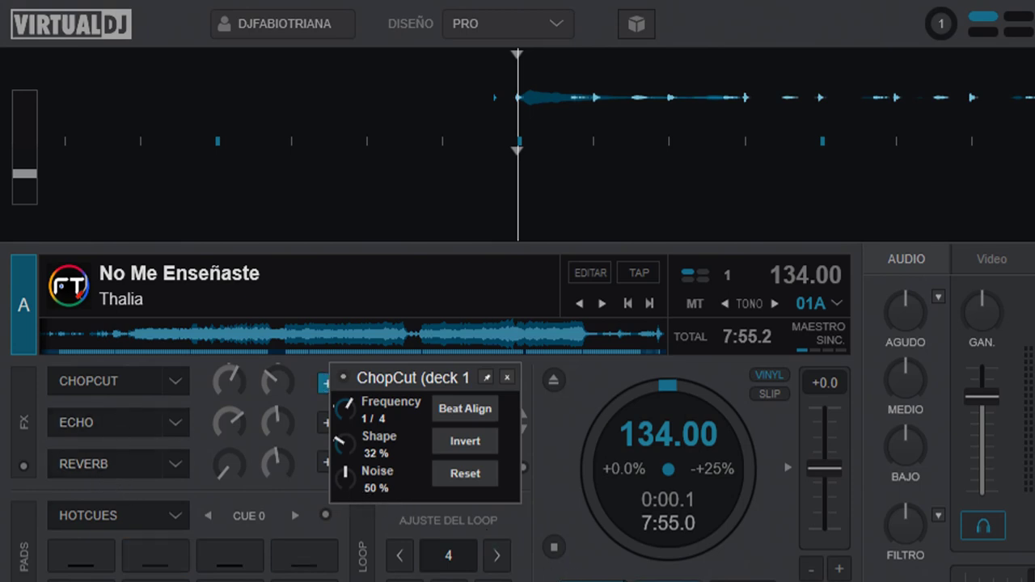
key(space)
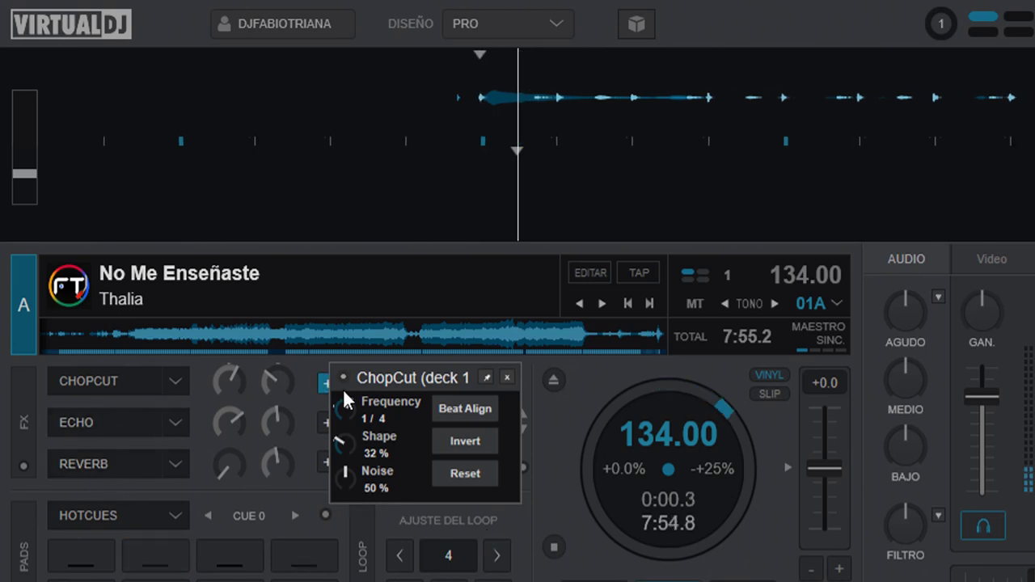
click(67, 330)
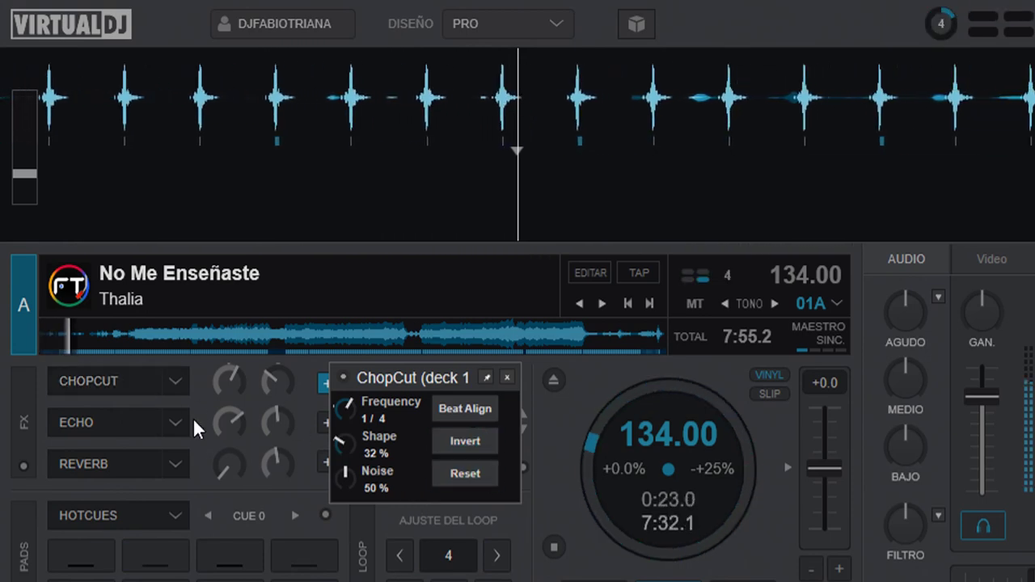
click(123, 379)
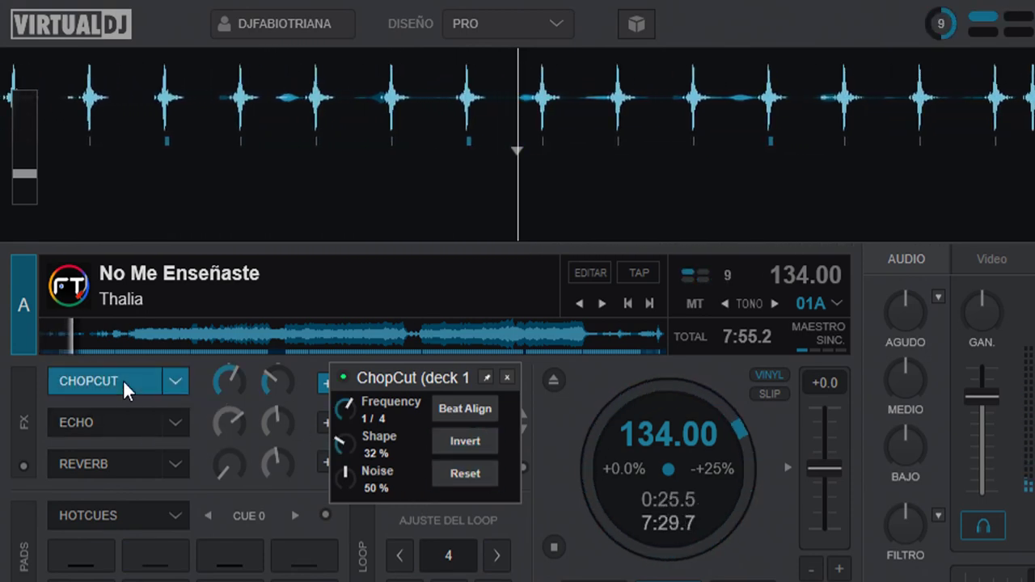
click(457, 419)
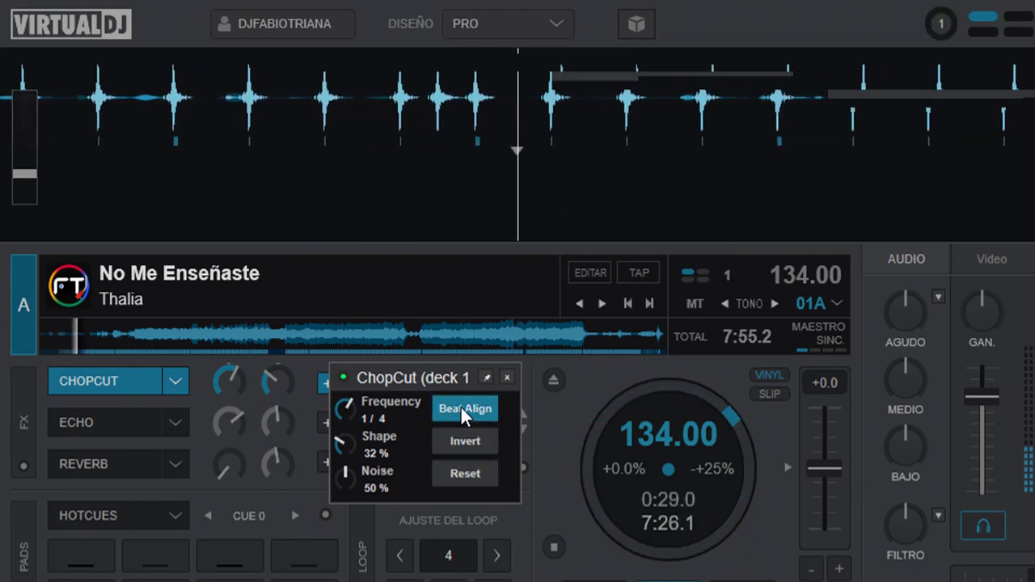
click(461, 408)
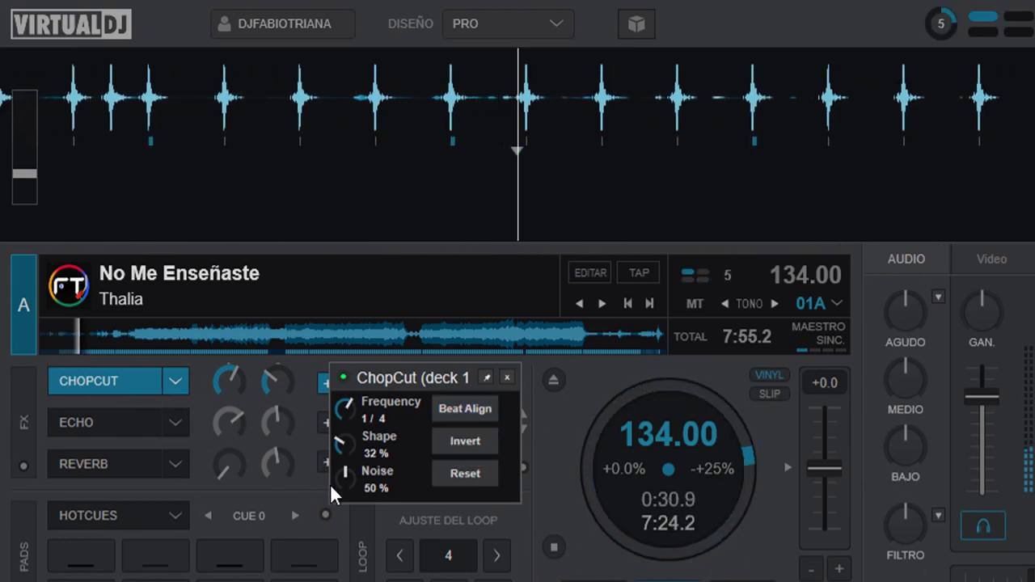
Set ChopCut's Shape to 26 %, Noise to 57 % and Frequency to 1/8, and try the Invert option.
drag(343, 475, 343, 448)
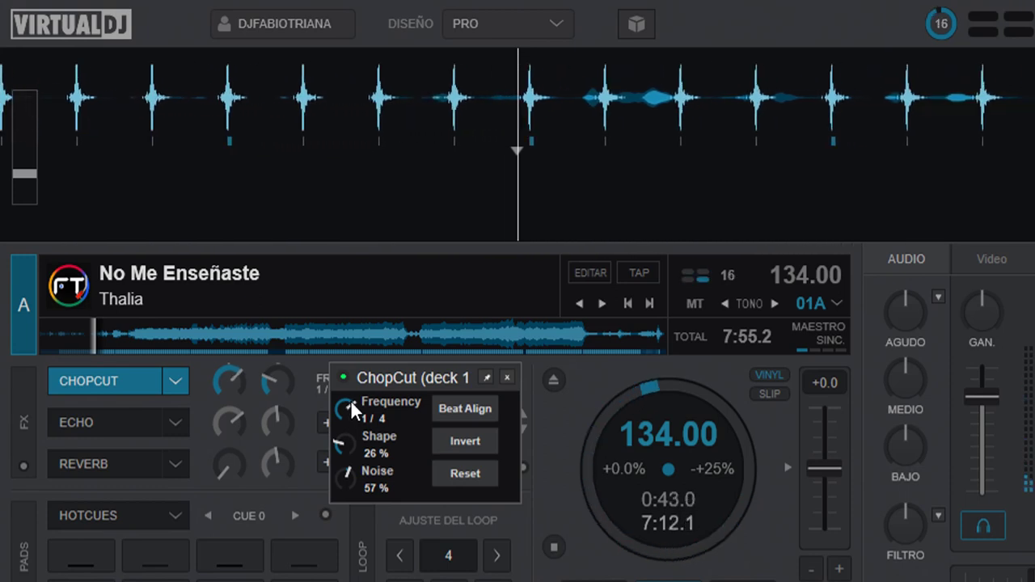
drag(352, 402, 350, 393)
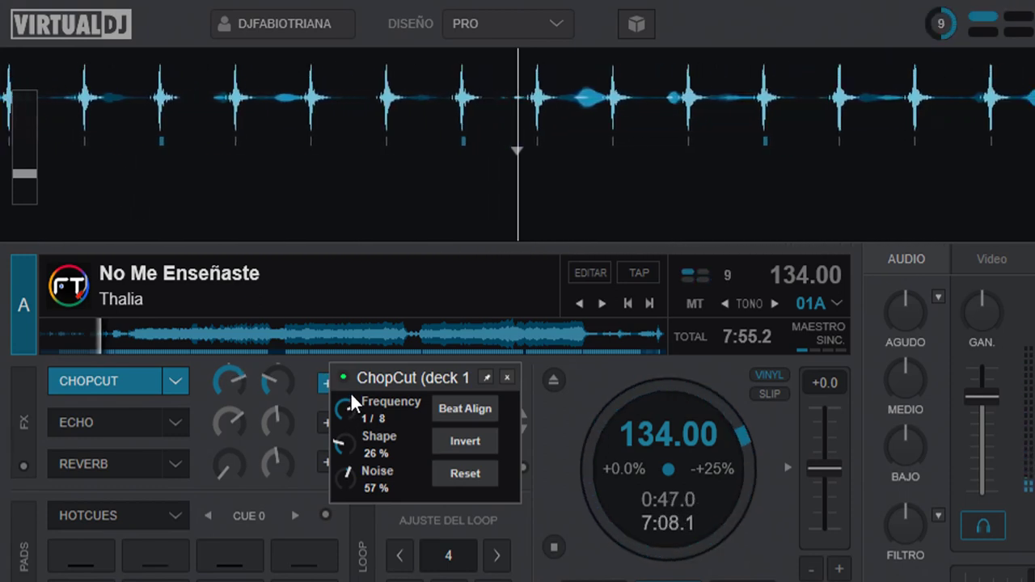
click(470, 439)
click(467, 436)
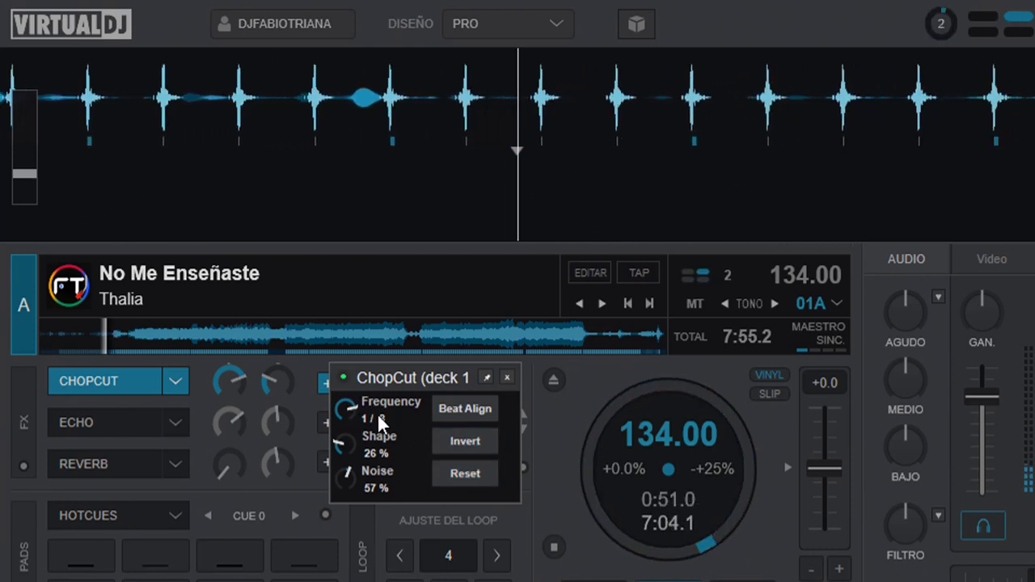
Change ChopCut's Frequency through 1/4 and 1/2 to 1, and try the Invert option at that setting.
scroll(352, 420, up, 1)
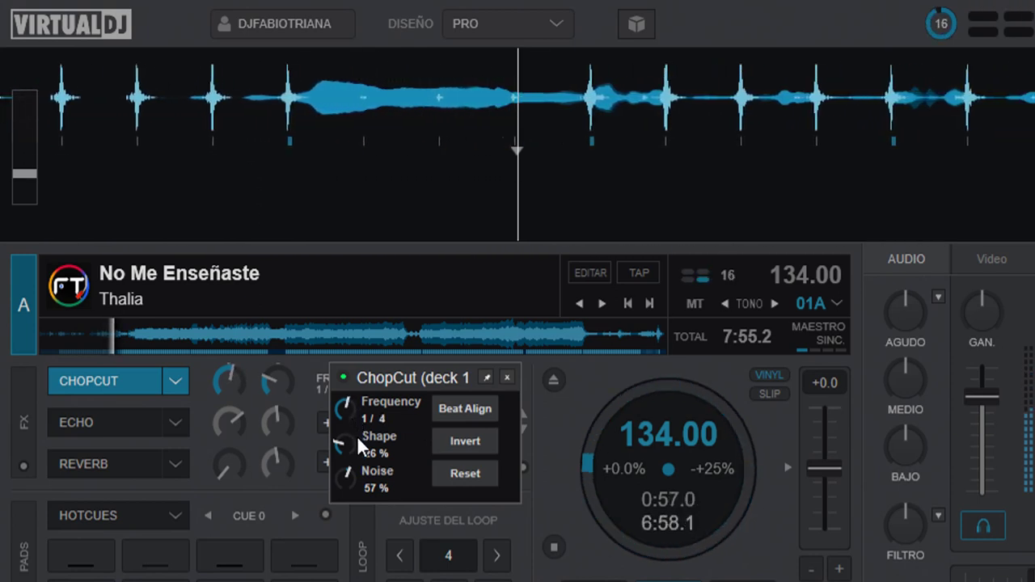
scroll(357, 440, up, 1)
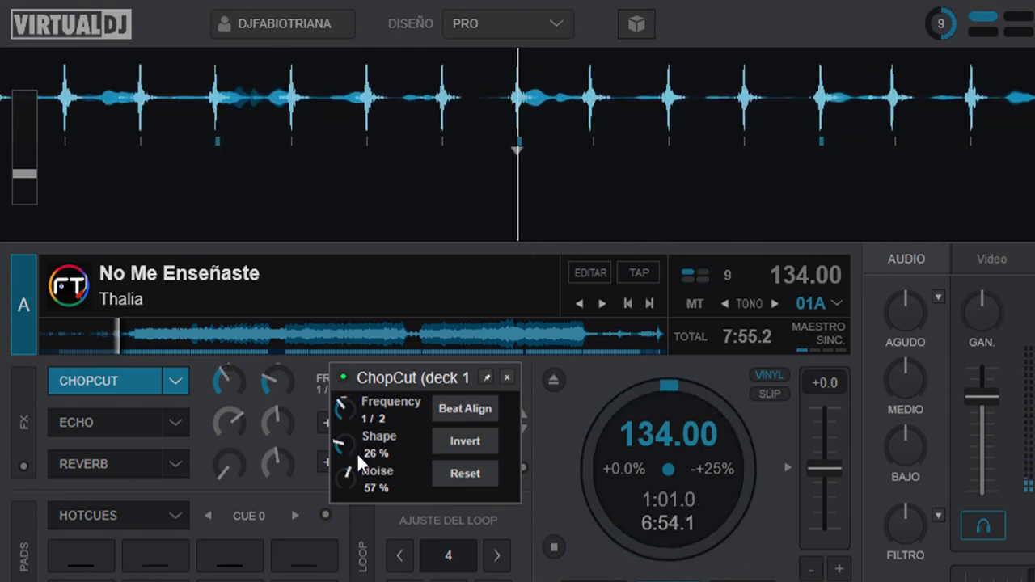
scroll(357, 461, up, 1)
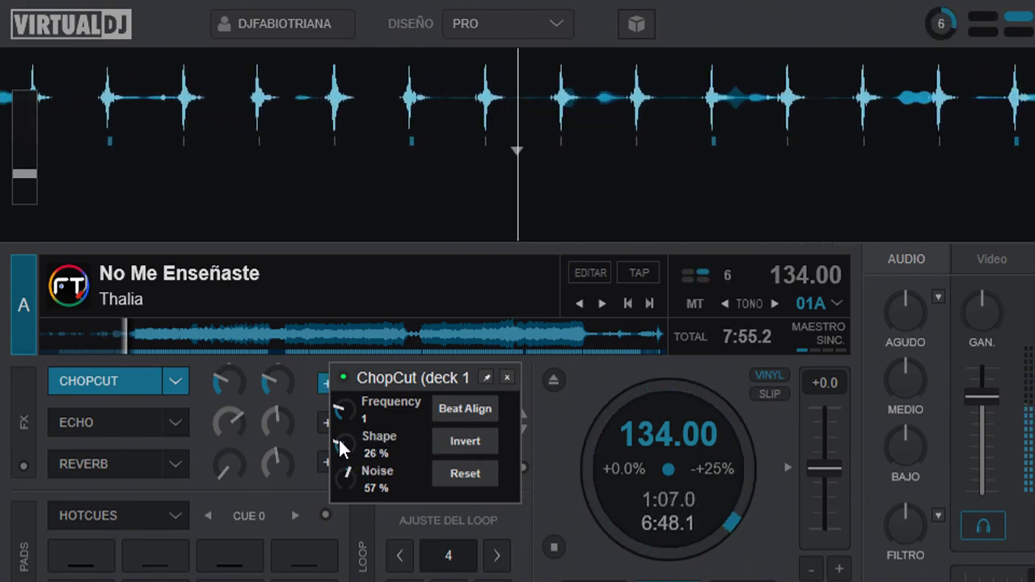
click(446, 441)
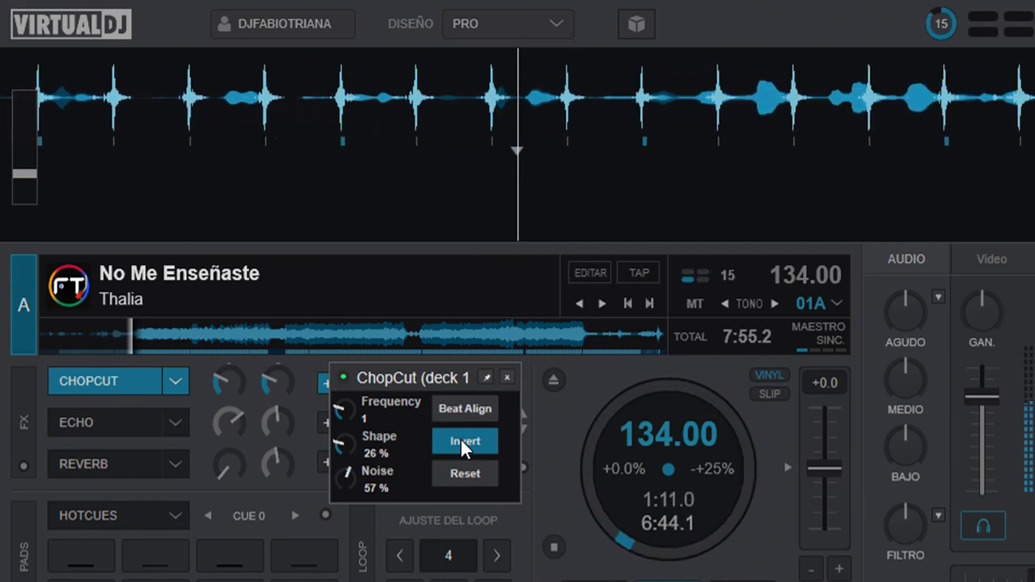
click(460, 437)
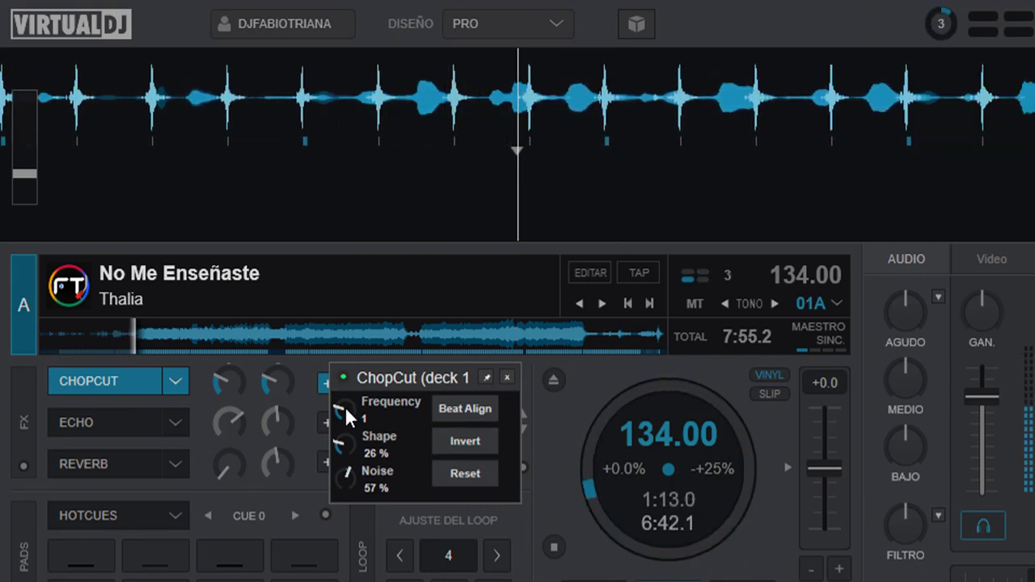
Set ChopCut's Frequency to 1/4, Shape to 70 % and Noise to 50 %.
scroll(344, 406, up, 2)
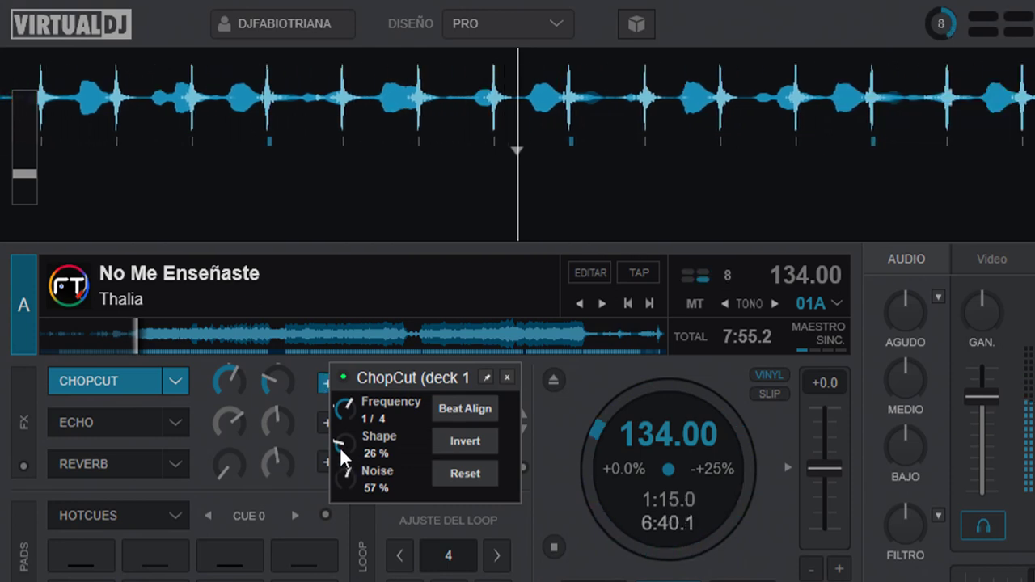
scroll(344, 445, up, 4)
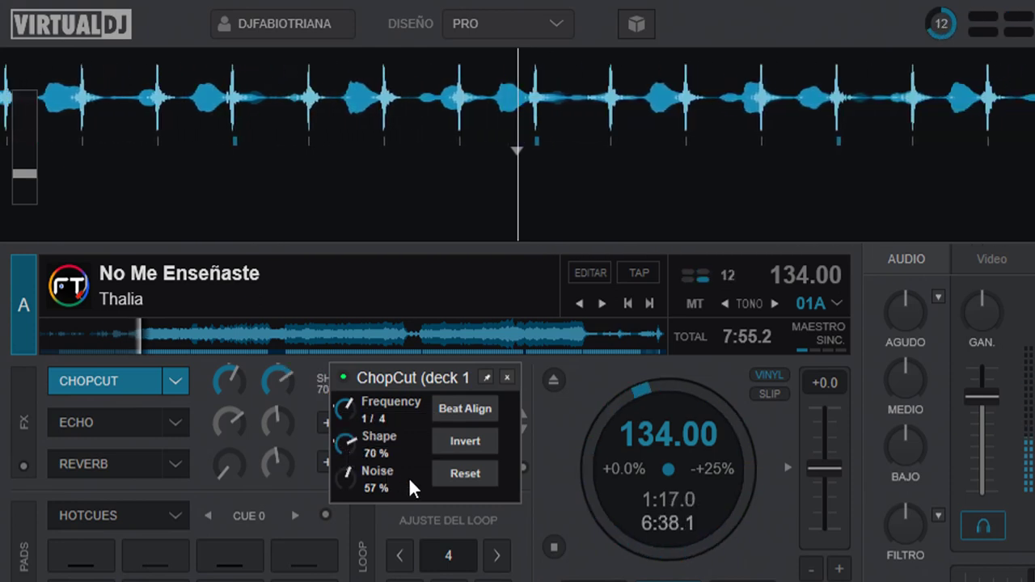
scroll(345, 475, down, 1)
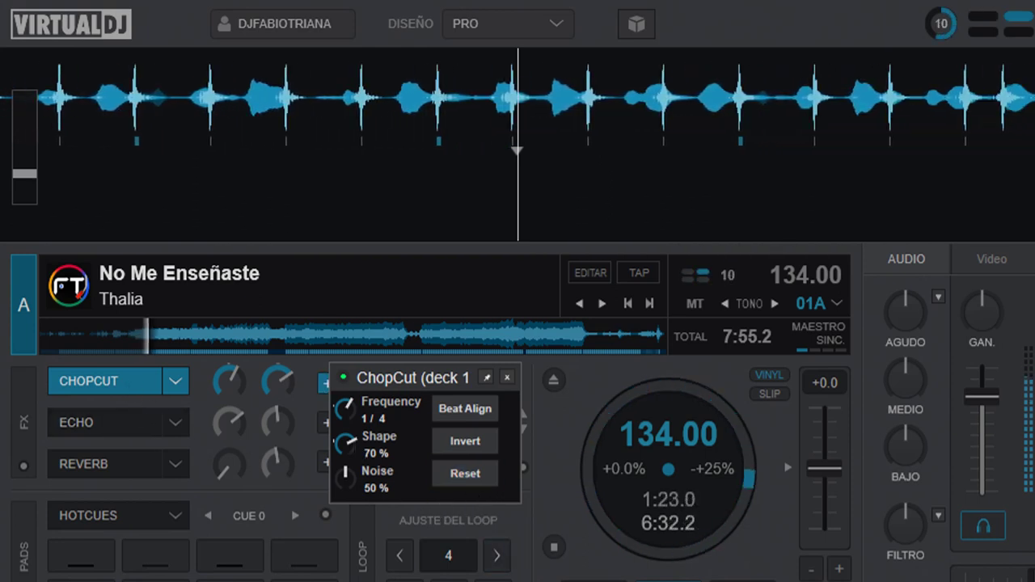
Return the track to its start with ChopCut off, and move the ChopCut window clear of the effect slots.
key(Home)
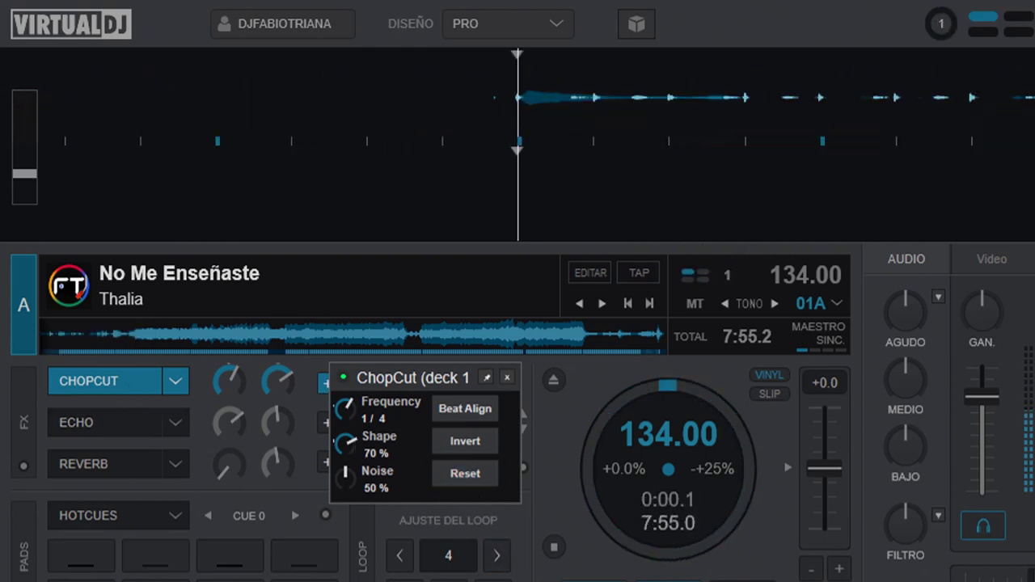
click(125, 377)
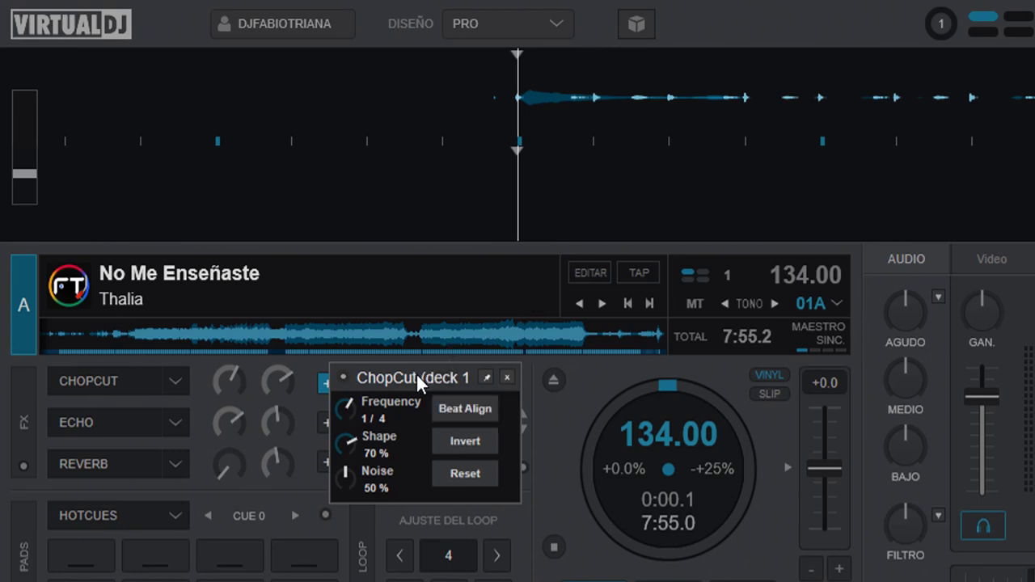
drag(412, 375, 444, 428)
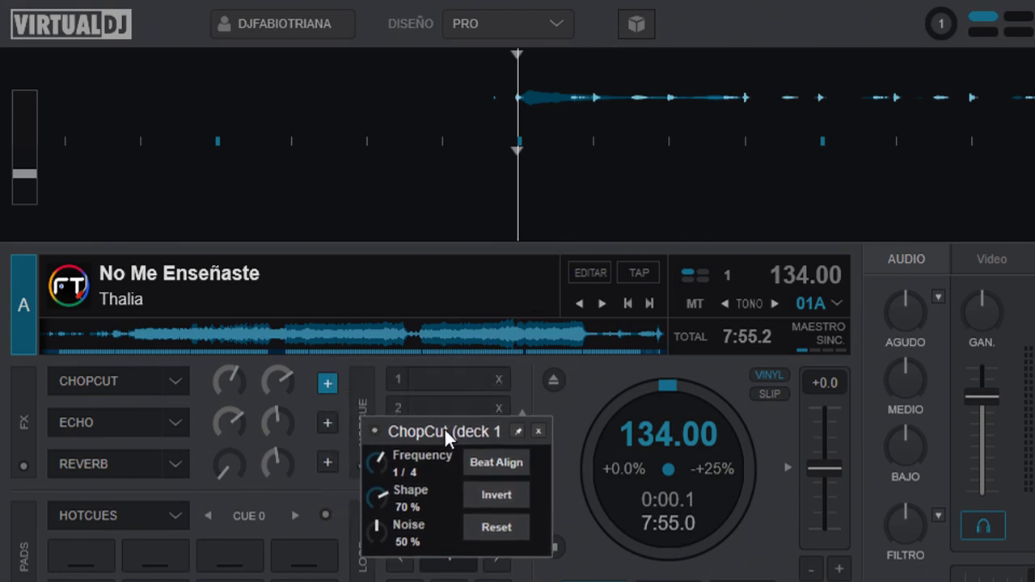
click(507, 457)
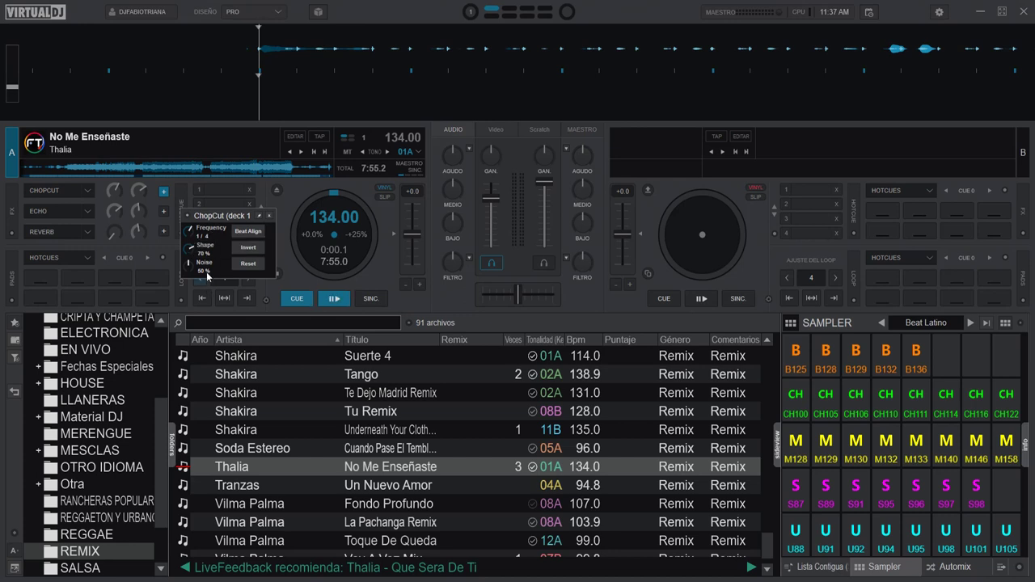
click(248, 248)
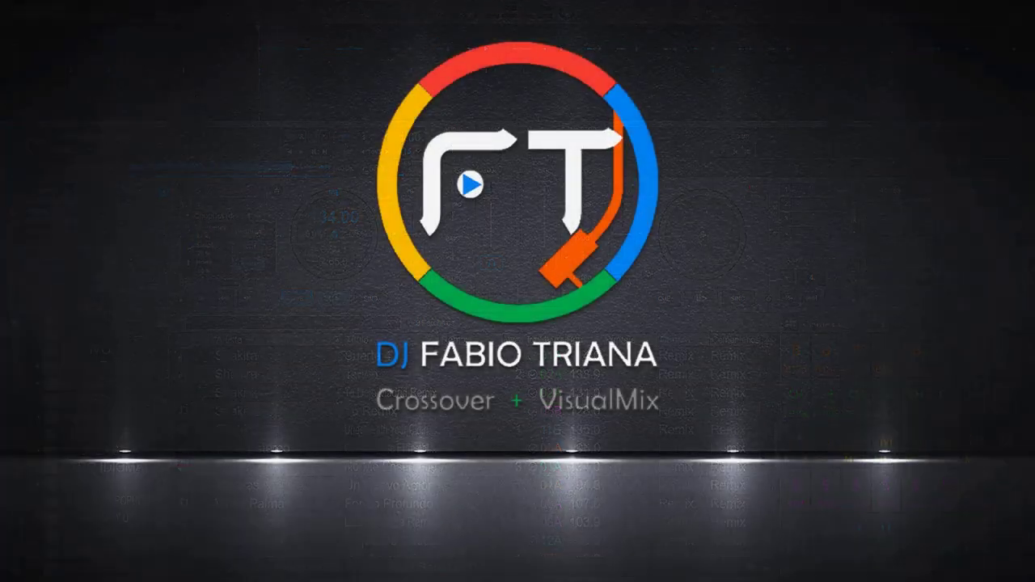